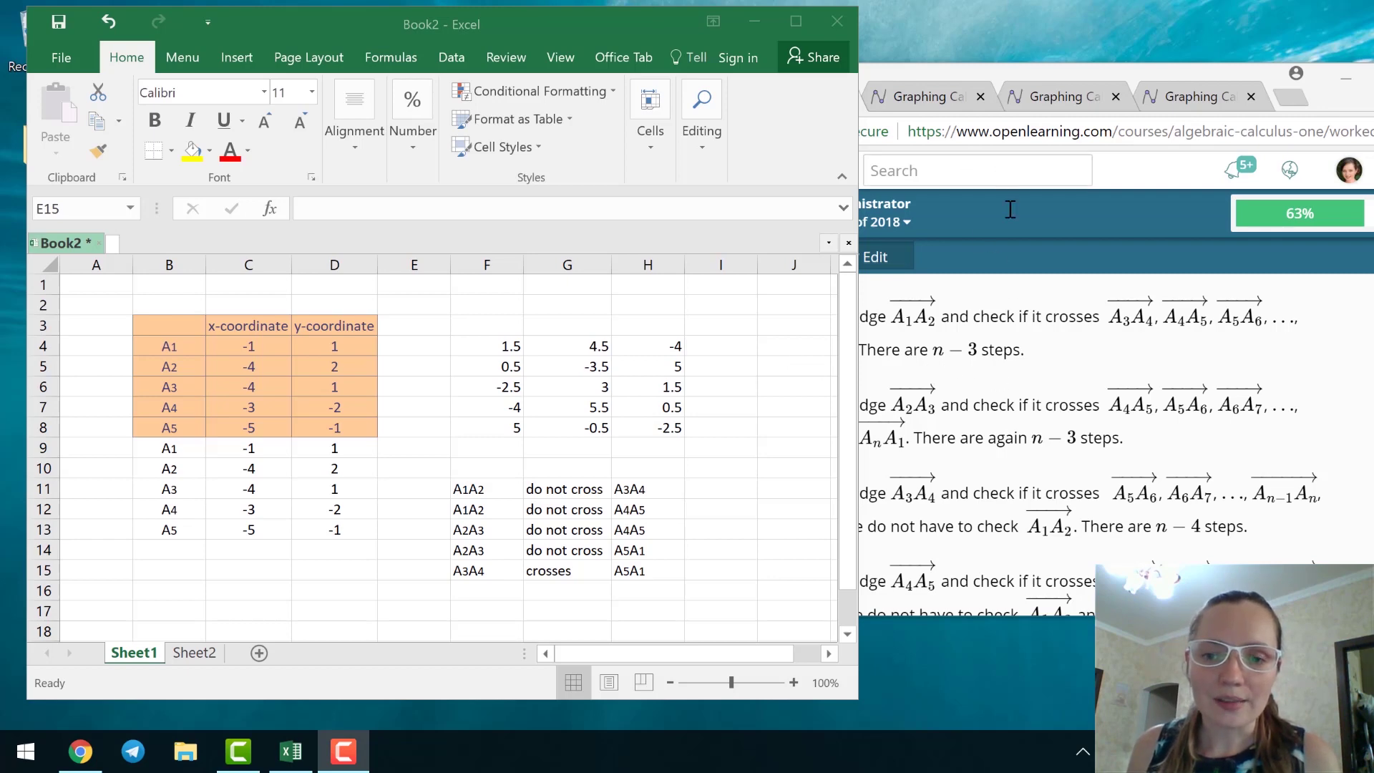
Read through the OpenLearning notes on the n(n−3)/2 edge-pair crossing checks in the browser
left_click(1067, 73)
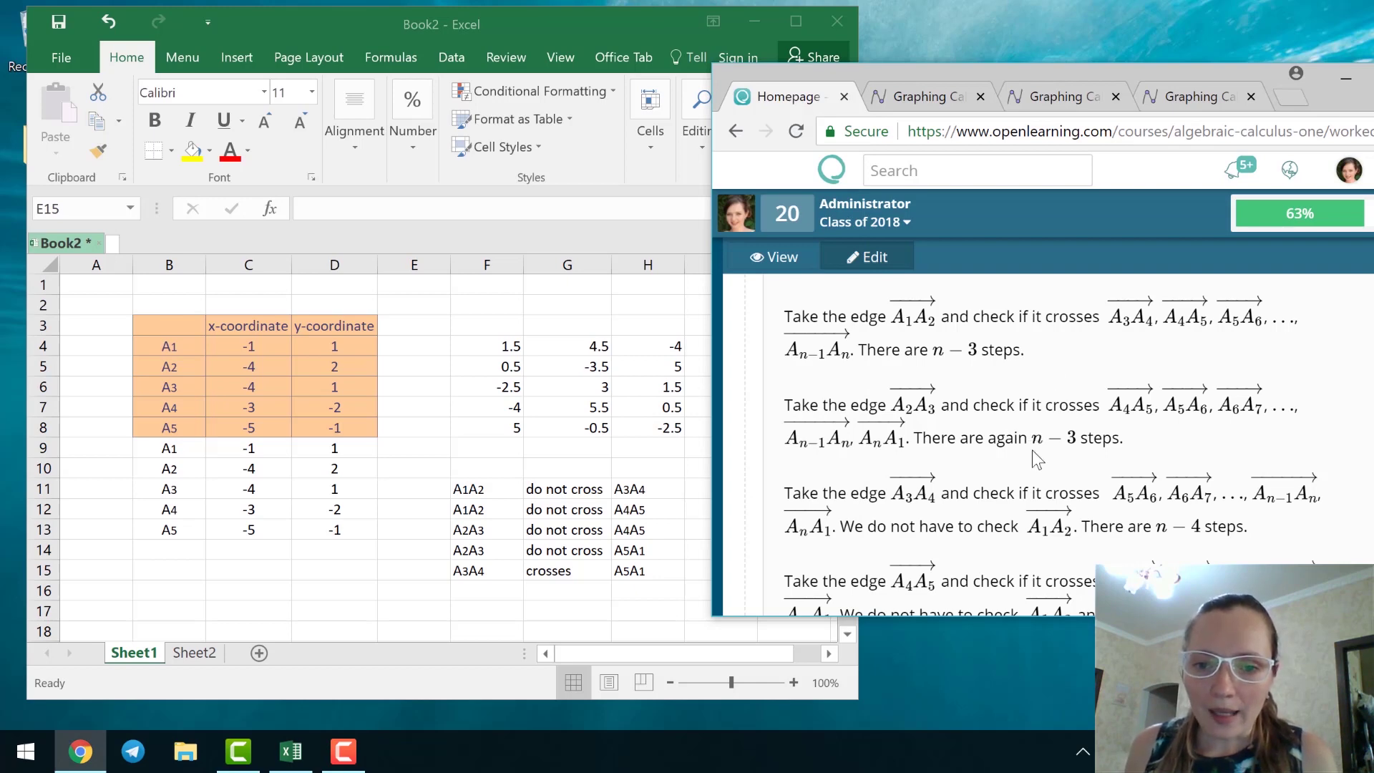
scroll(1034, 454, "down", 3)
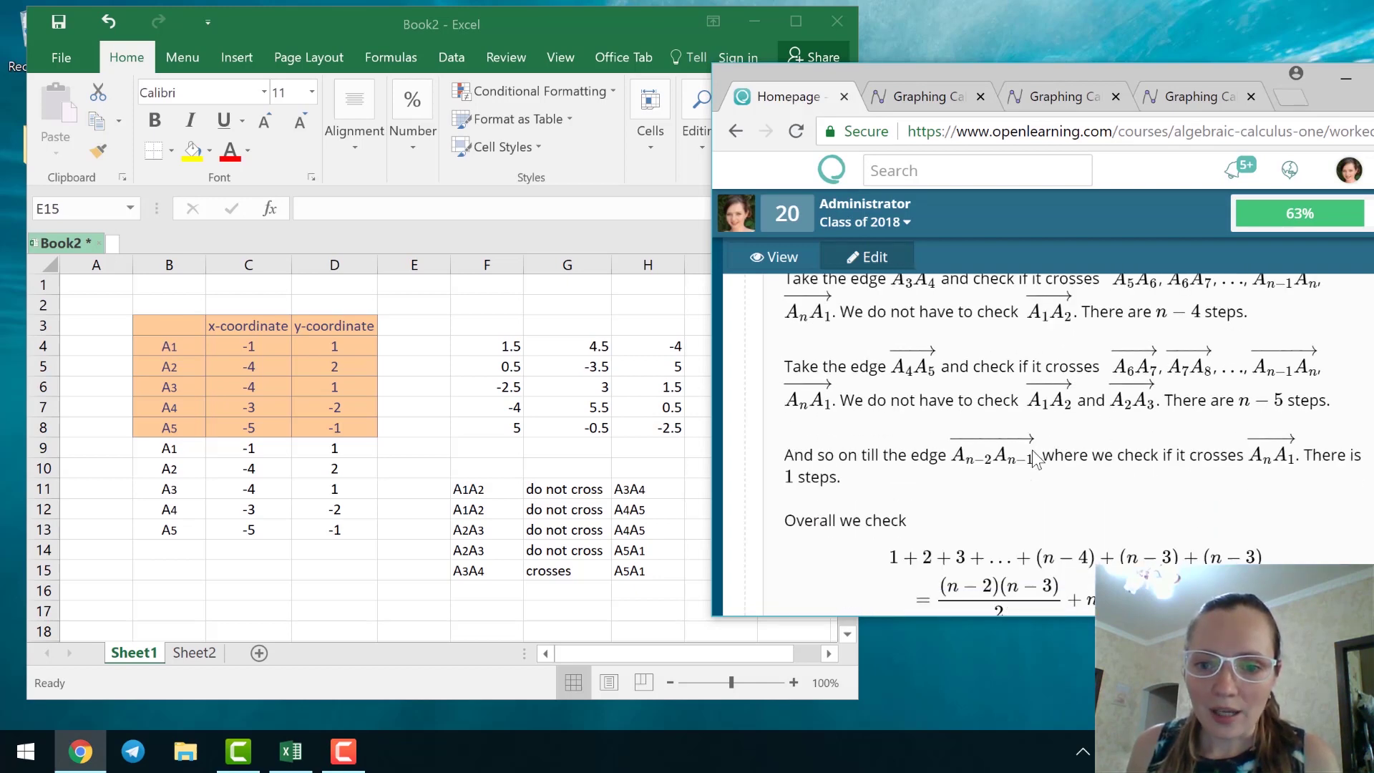
scroll(1034, 458, "down", 2)
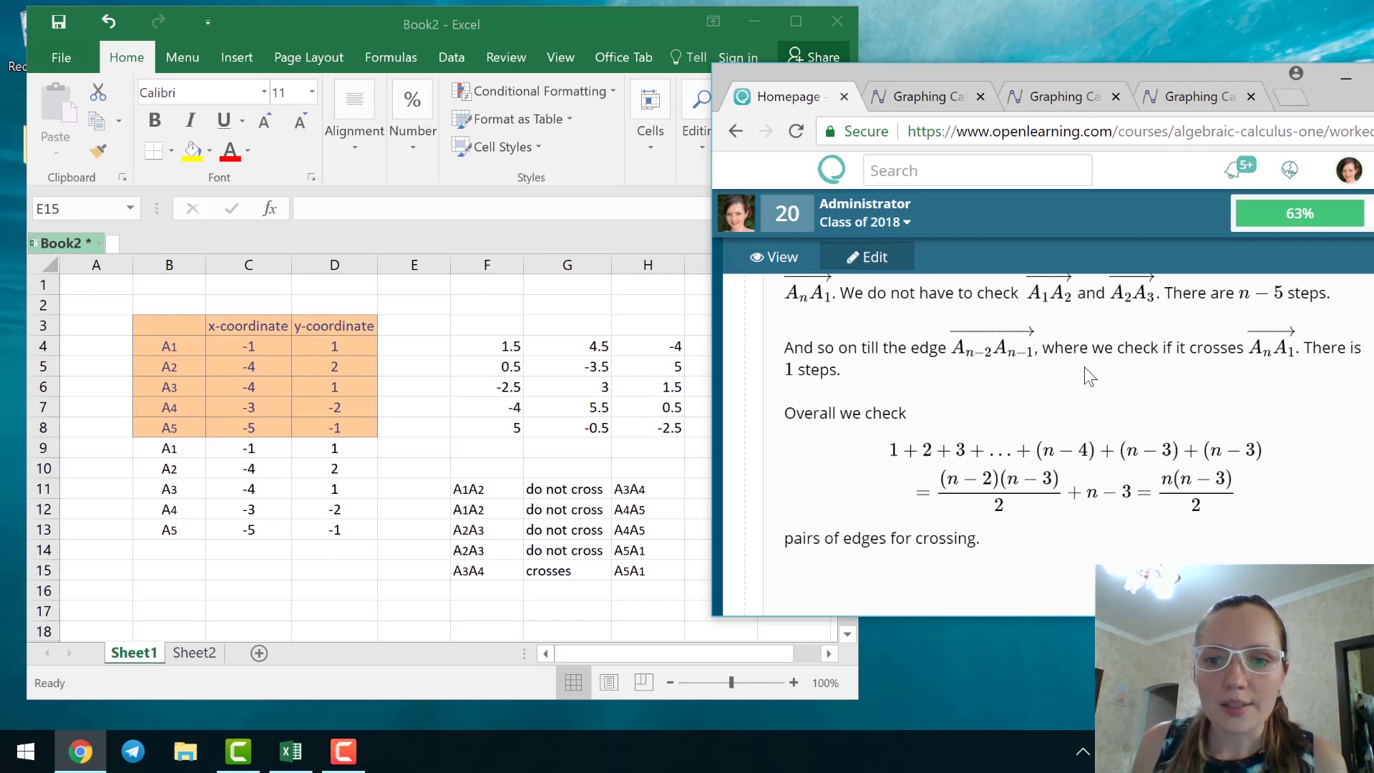
scroll(1086, 400, "up", 5)
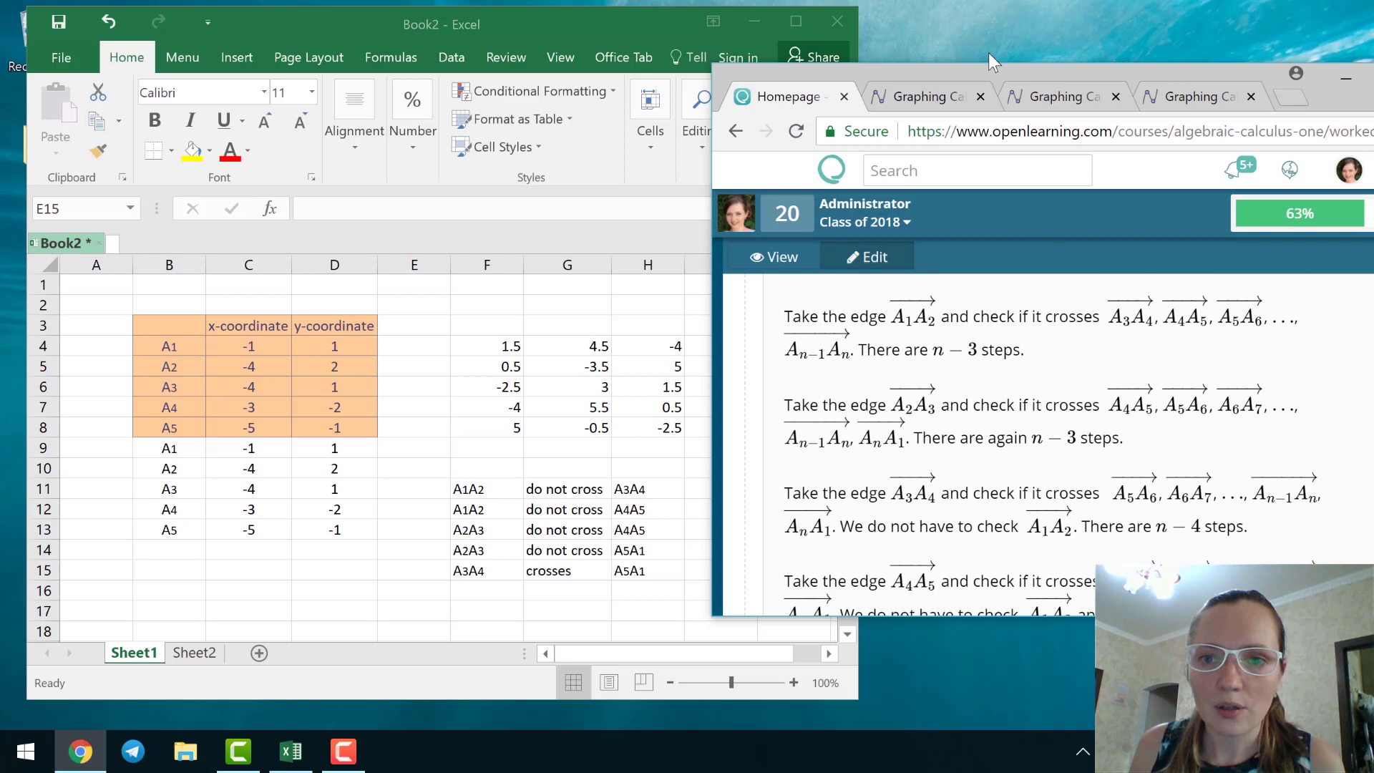
left_click(1191, 97)
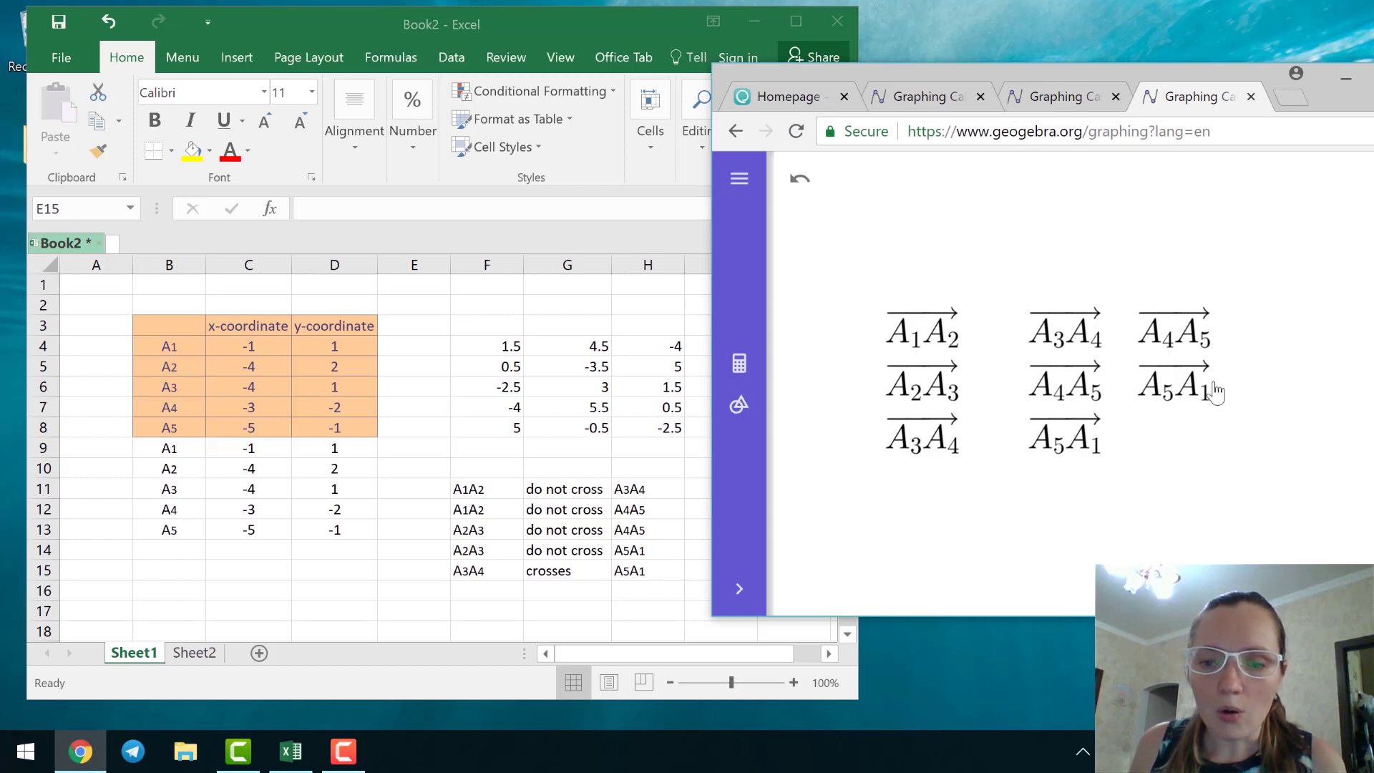
left_click(771, 101)
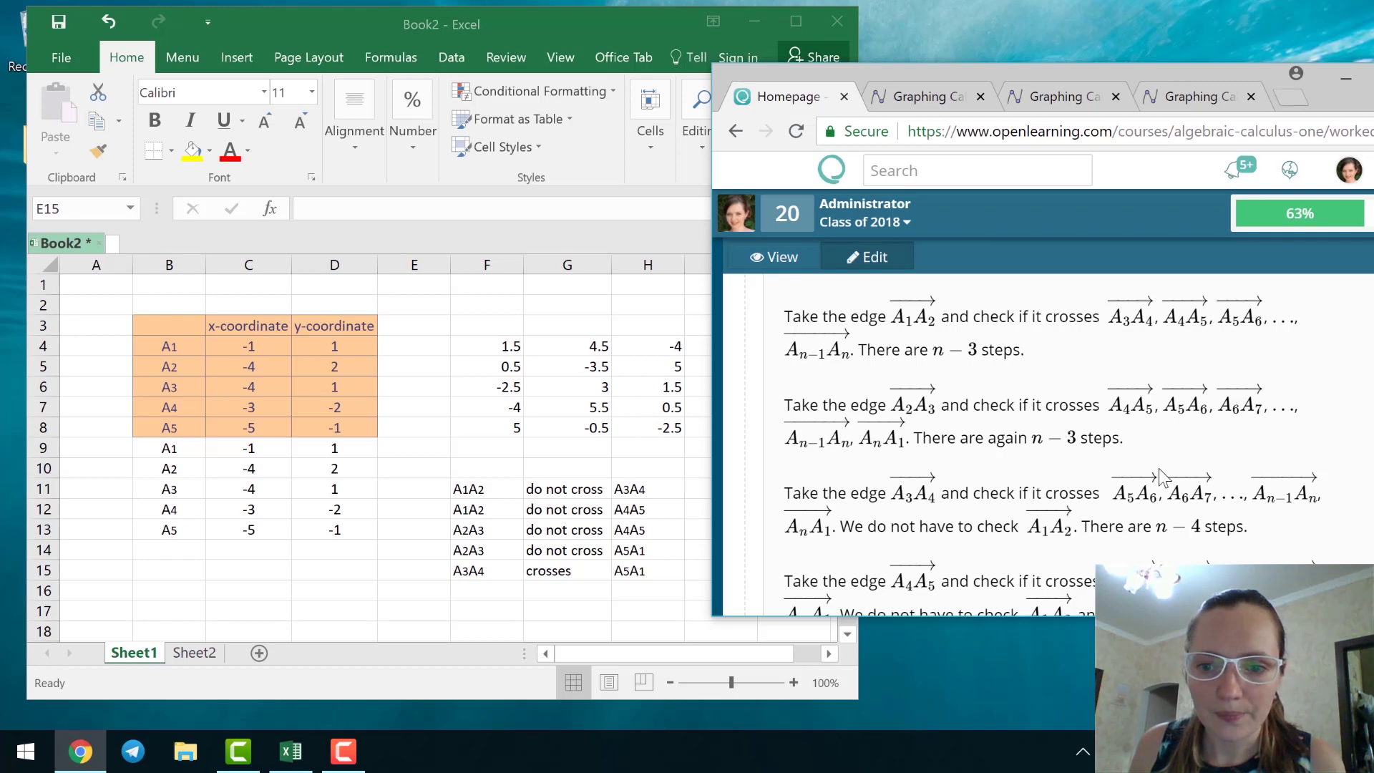
scroll(1159, 478, "down", 1)
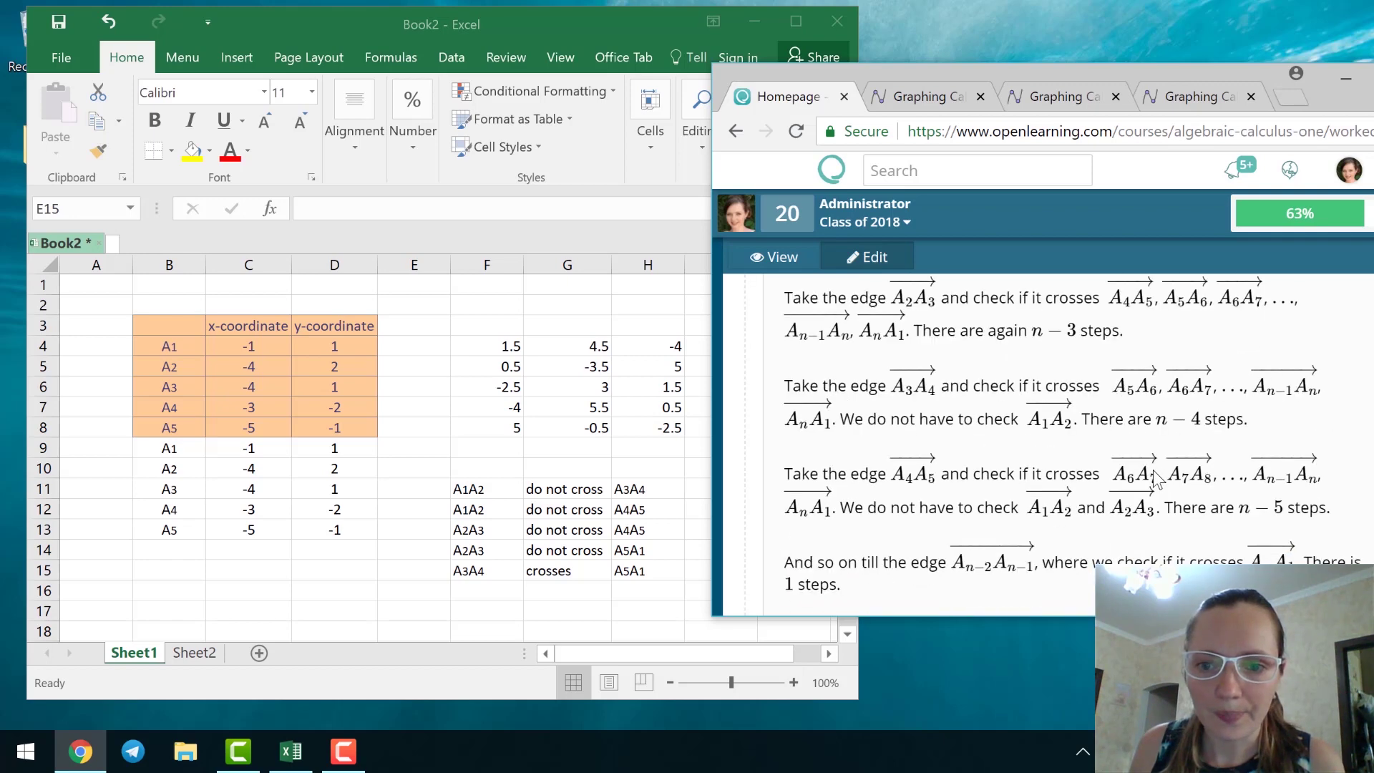
left_click(1171, 98)
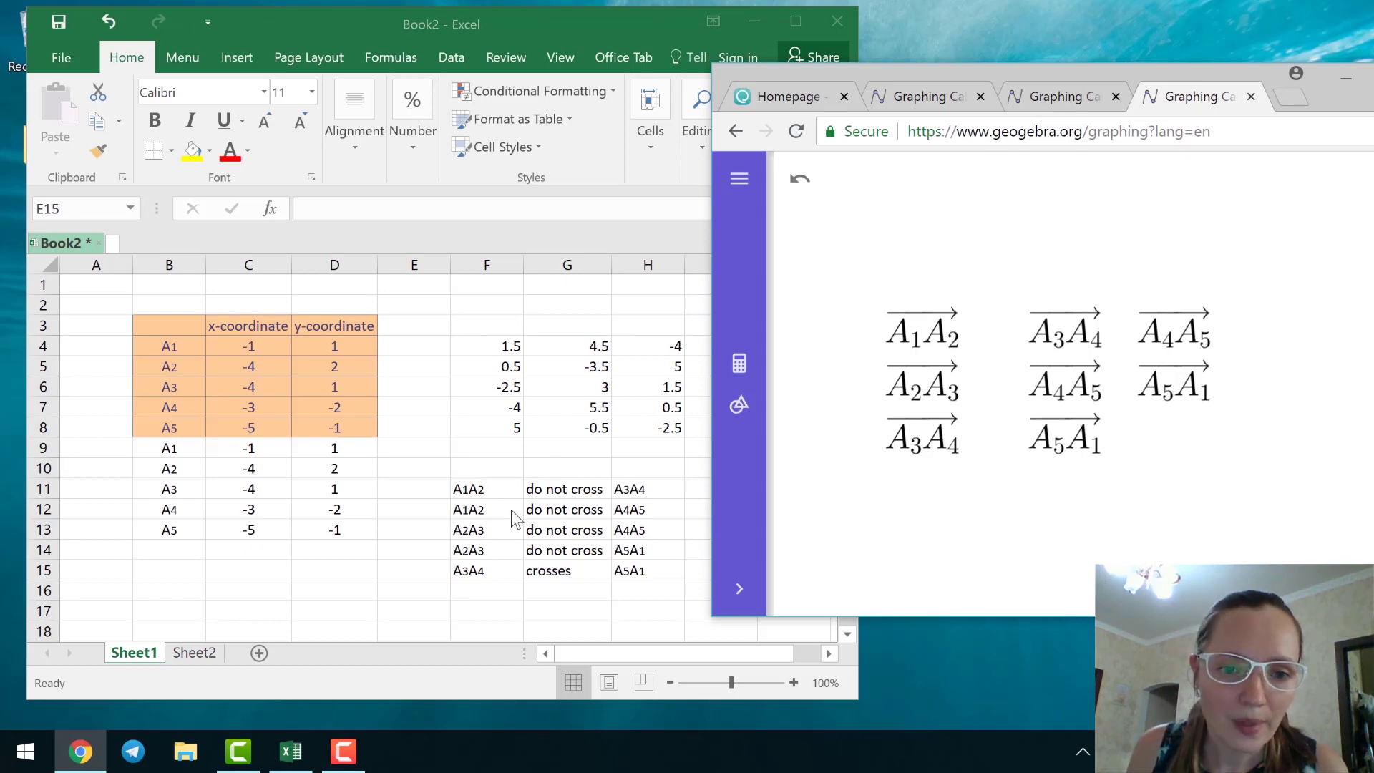
Review Excel's vertex ranges B3:D9, B9:D13 and F4:H8, then view GeoGebra's vertex–edge pairing table
key("alt+Tab")
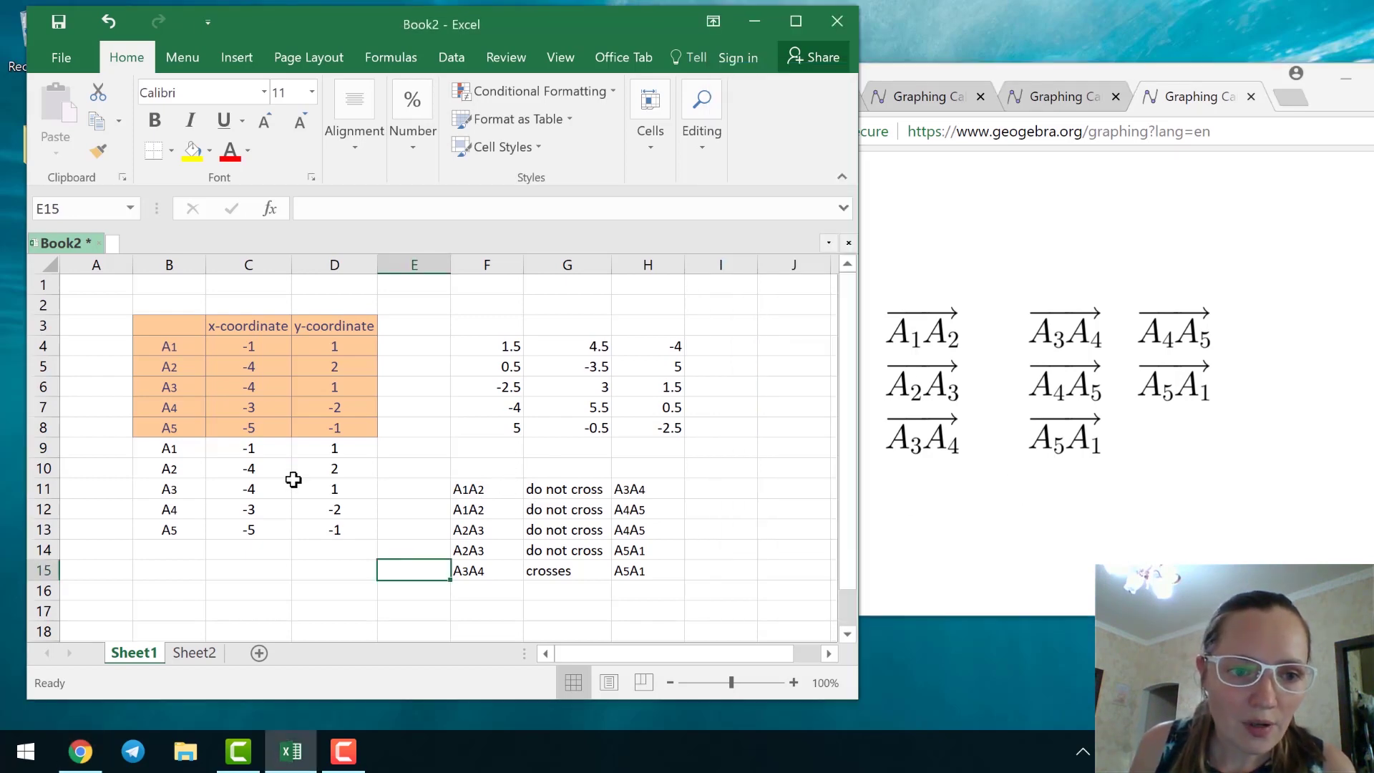
left_click_drag(164, 324, 359, 439)
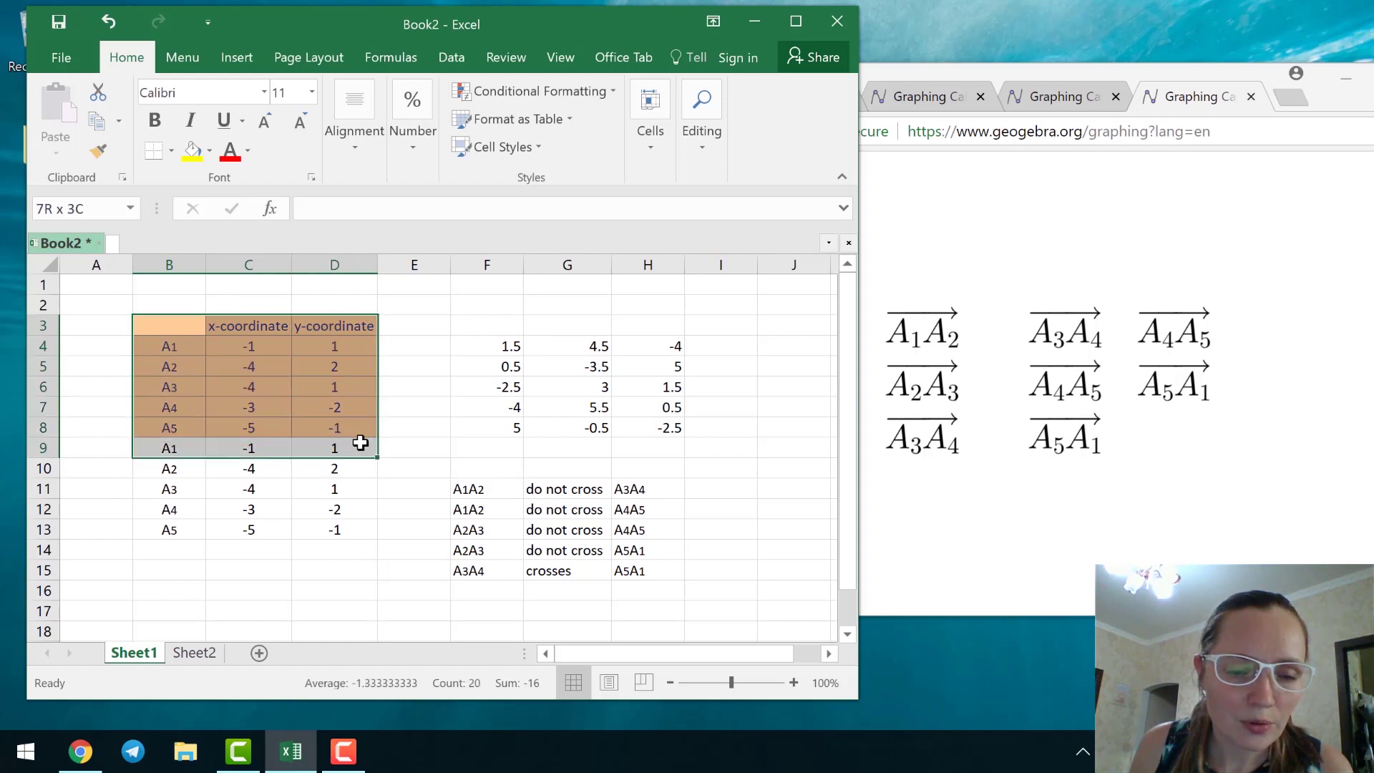
left_click(347, 425)
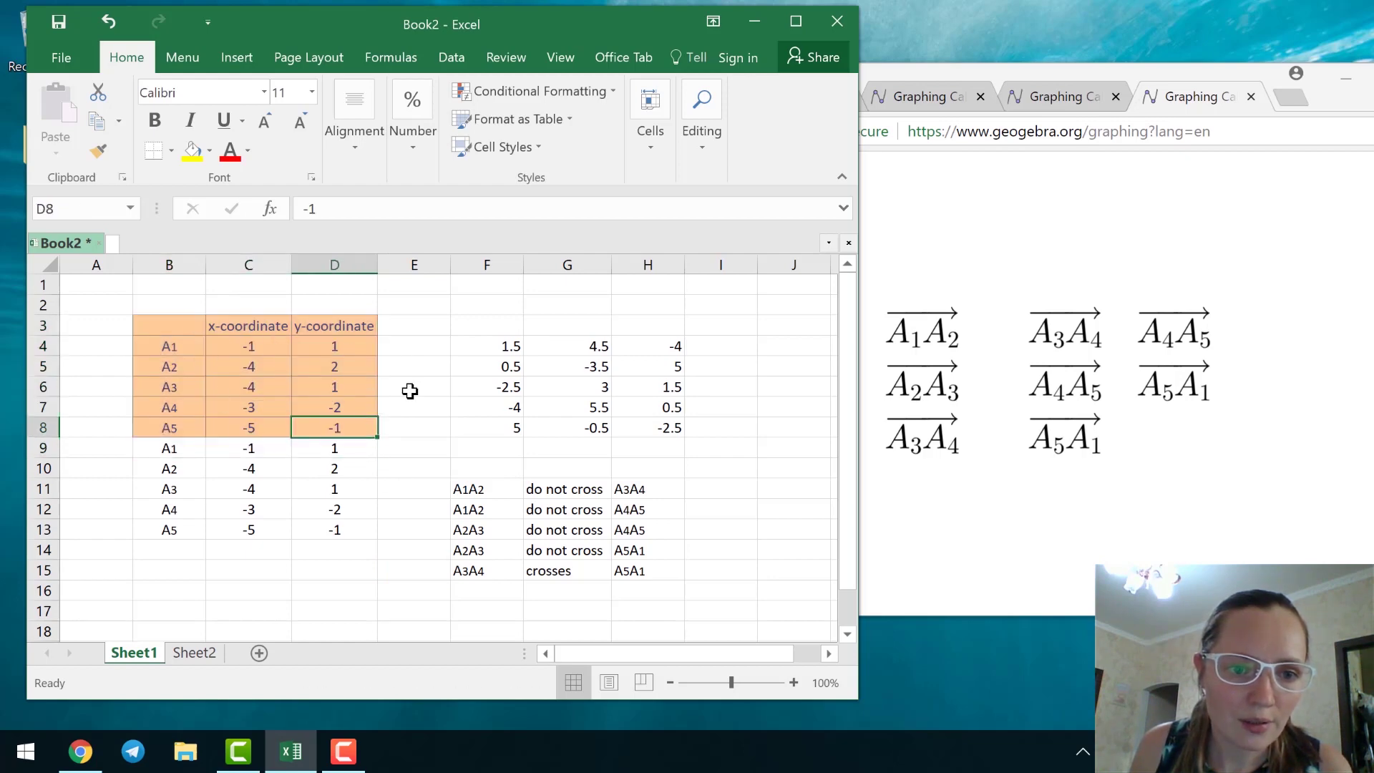
left_click_drag(175, 447, 343, 530)
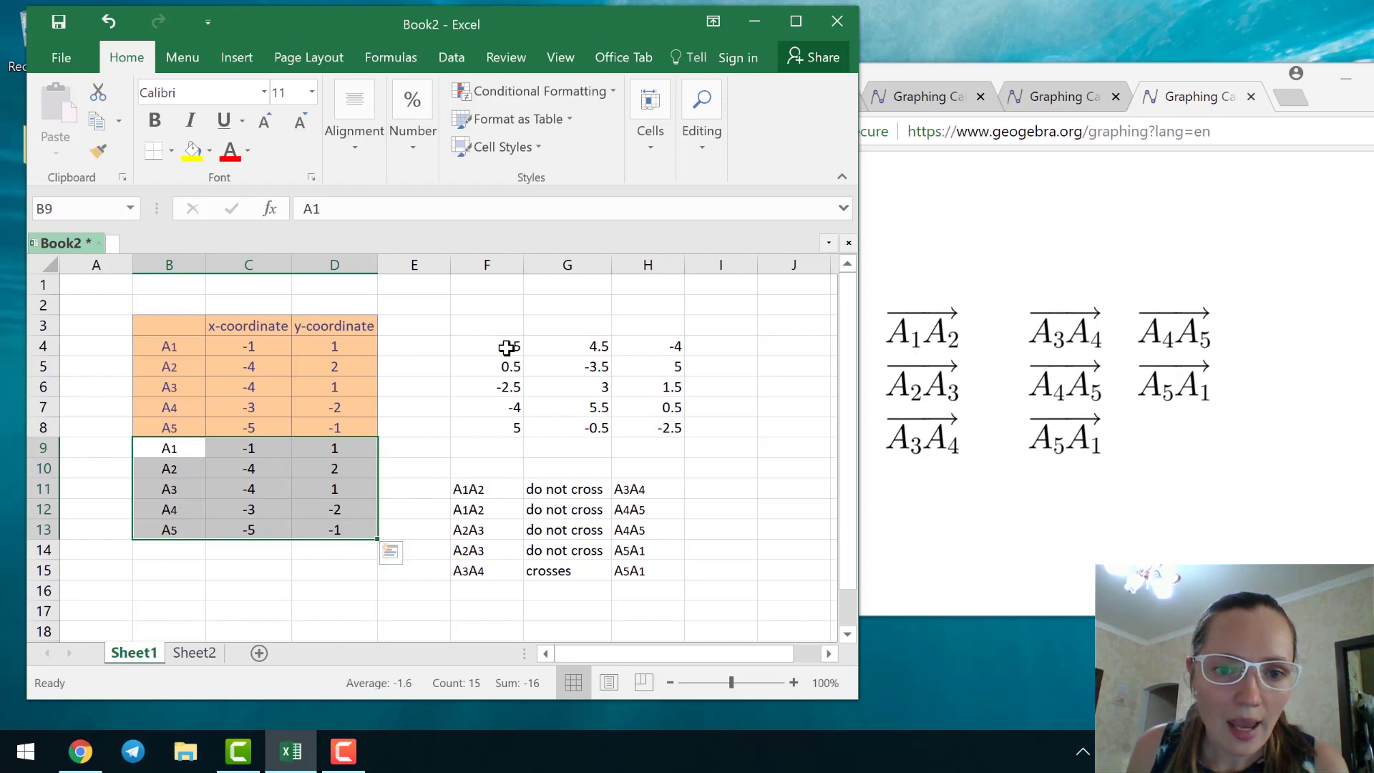
left_click_drag(513, 347, 677, 428)
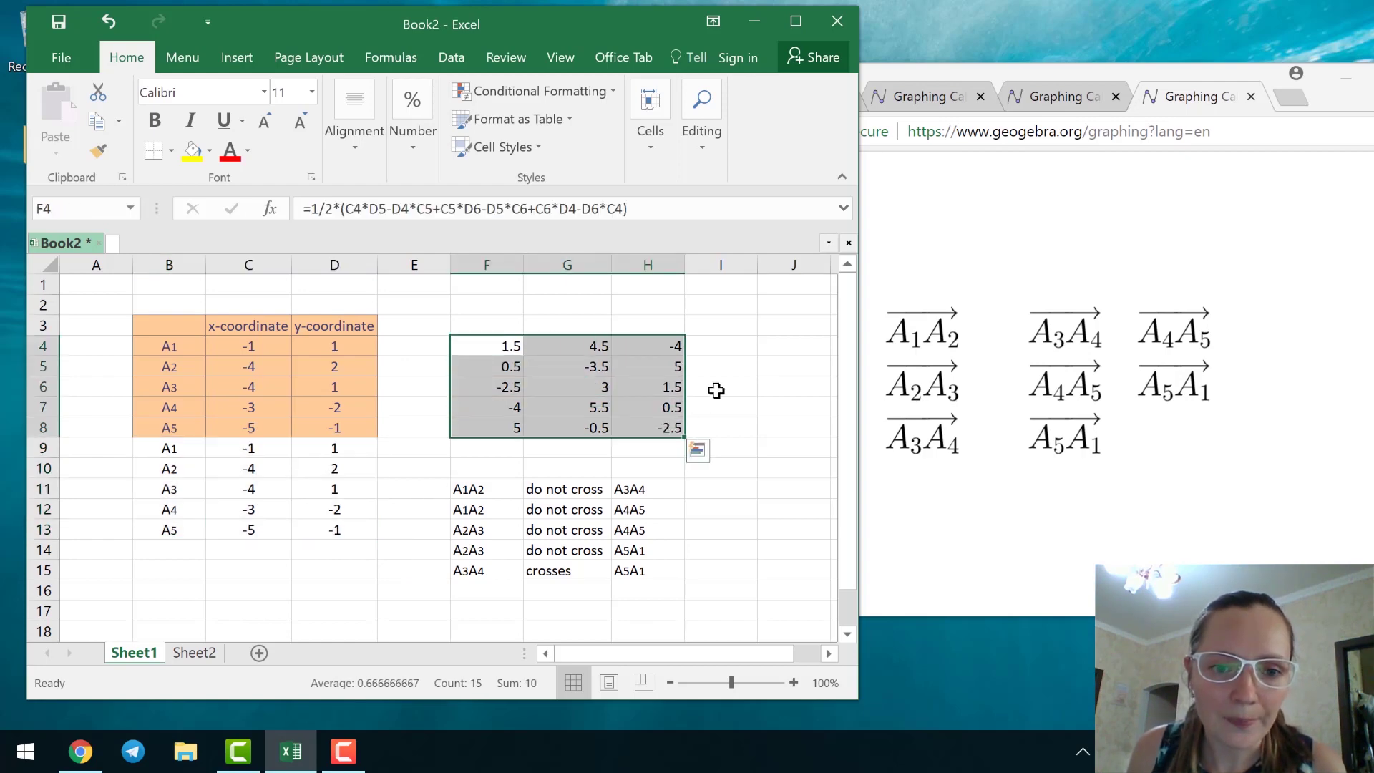
left_click(1066, 100)
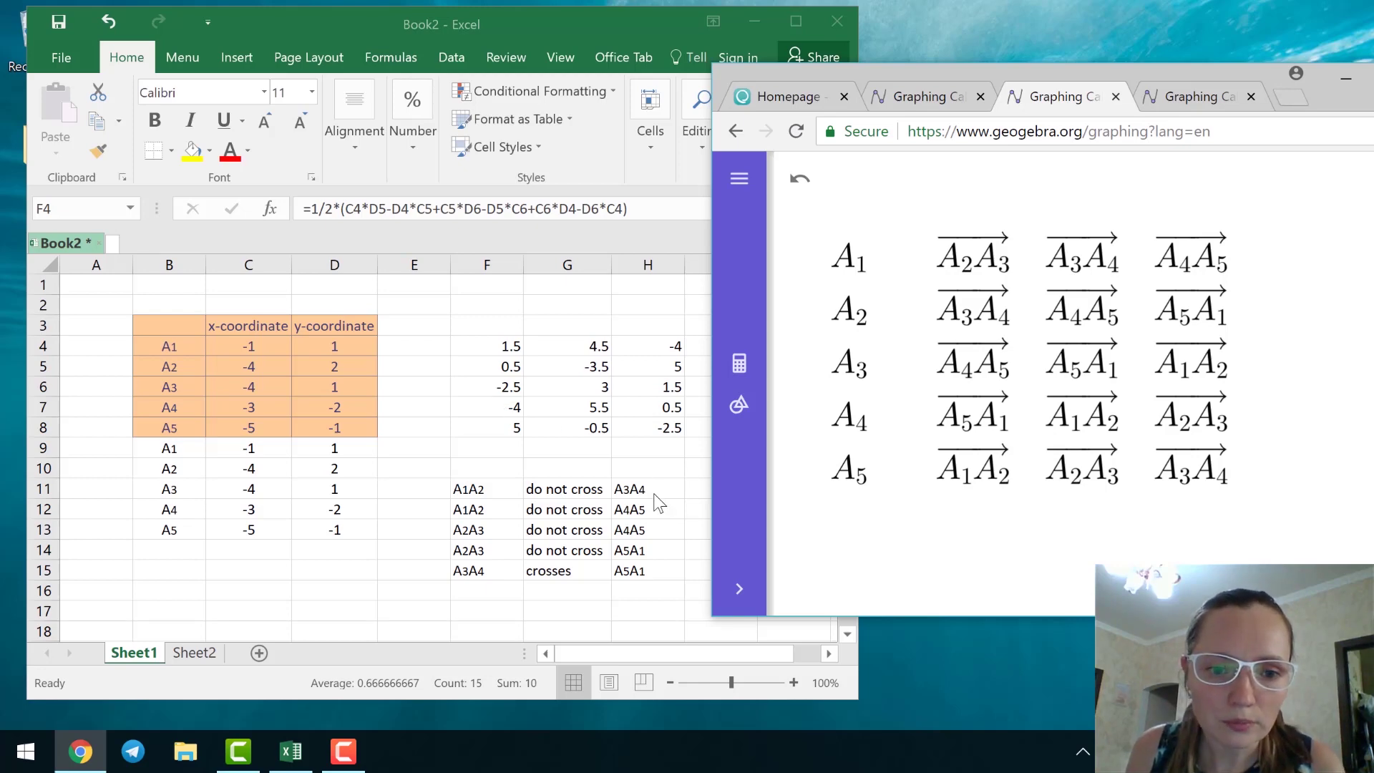
left_click(642, 470)
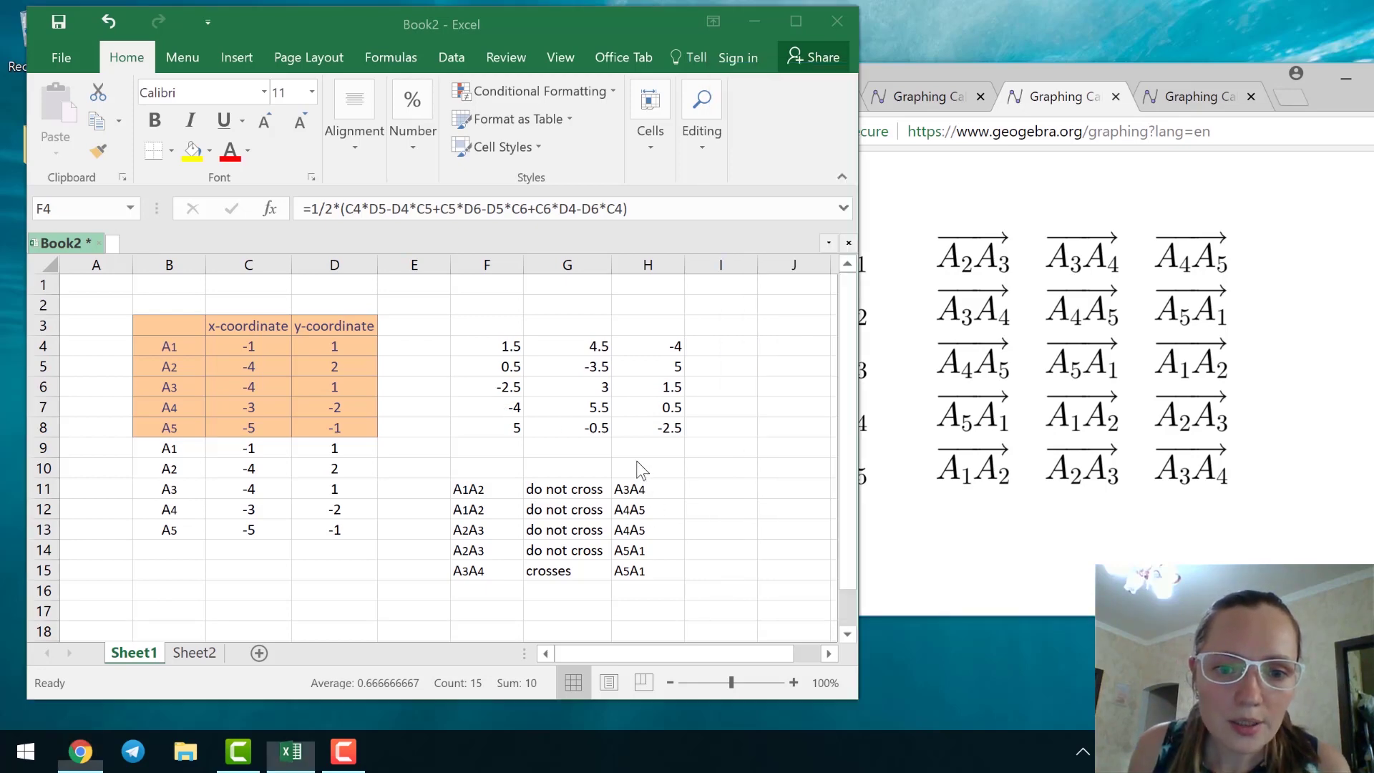
left_click(727, 493)
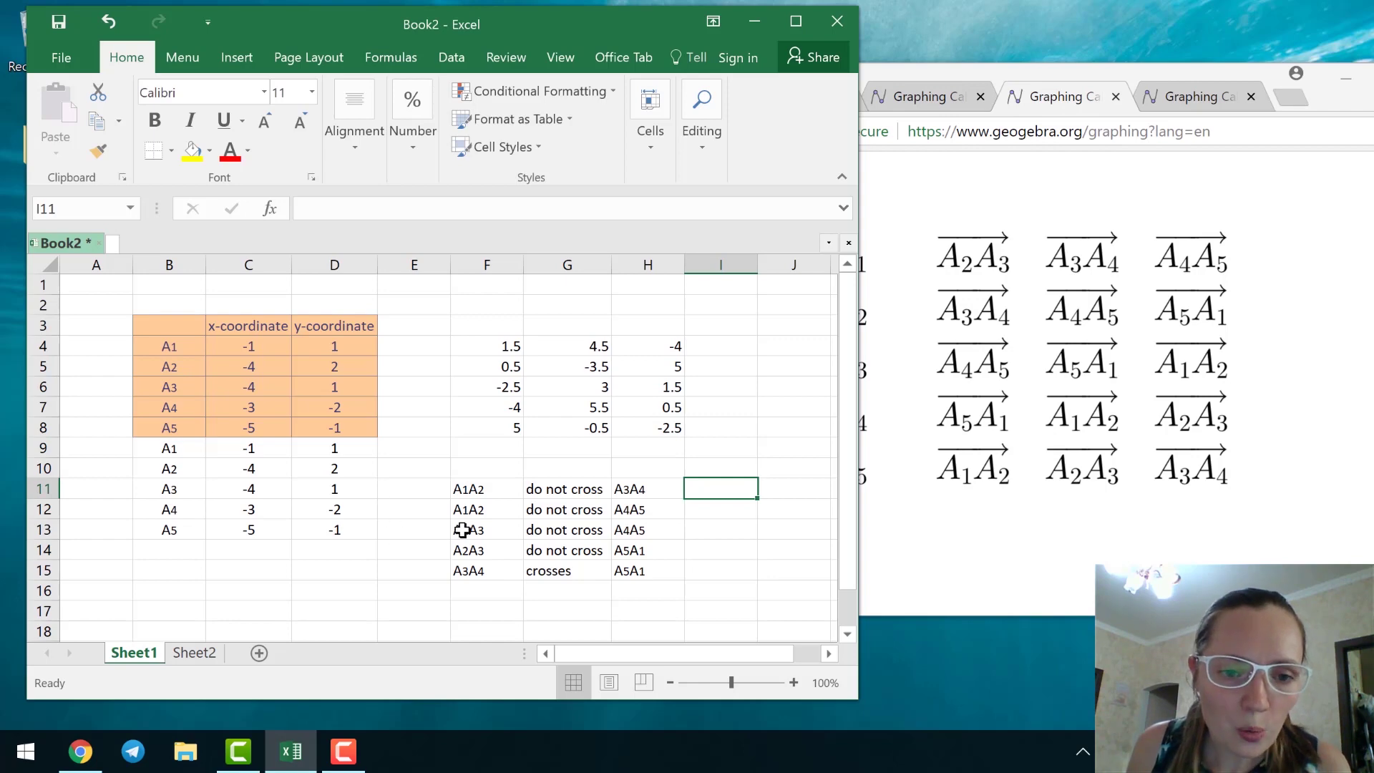
left_click(491, 491)
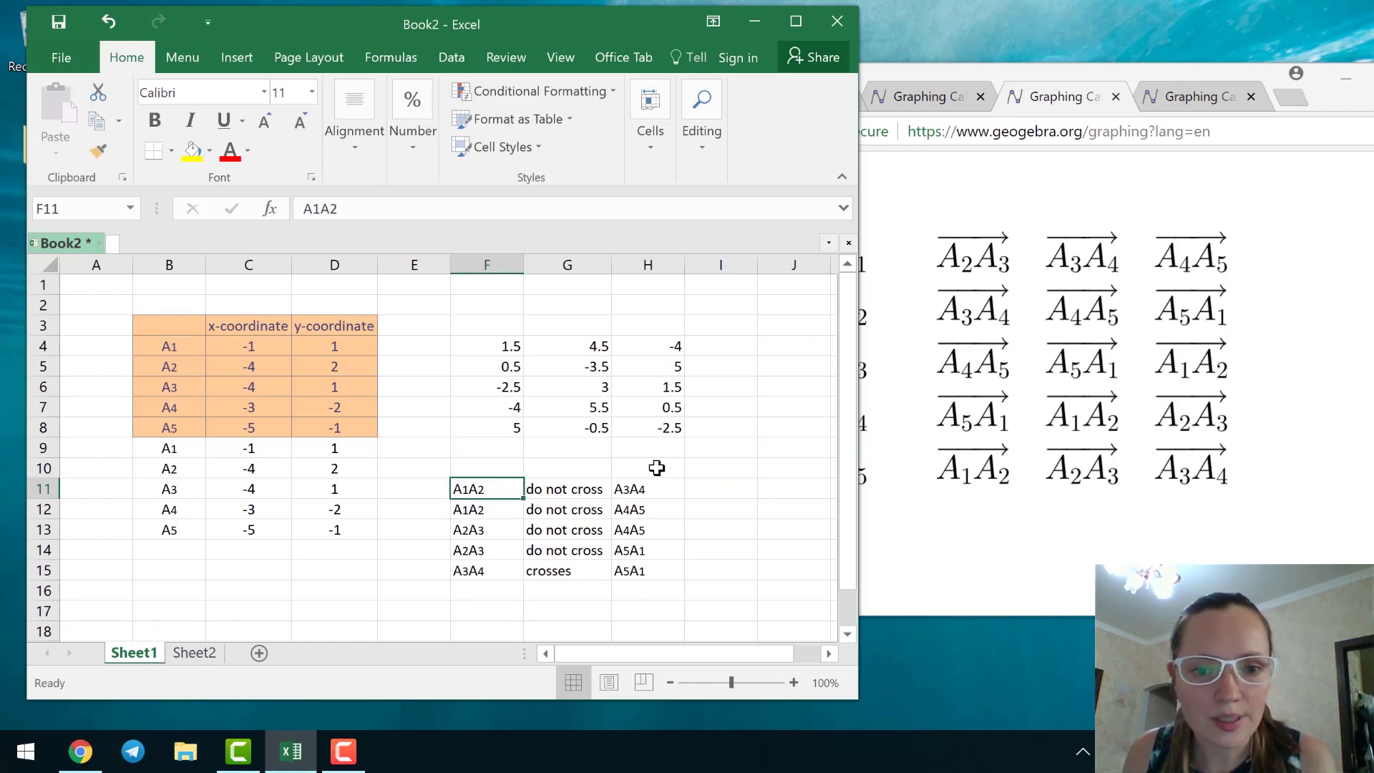
left_click(1201, 101)
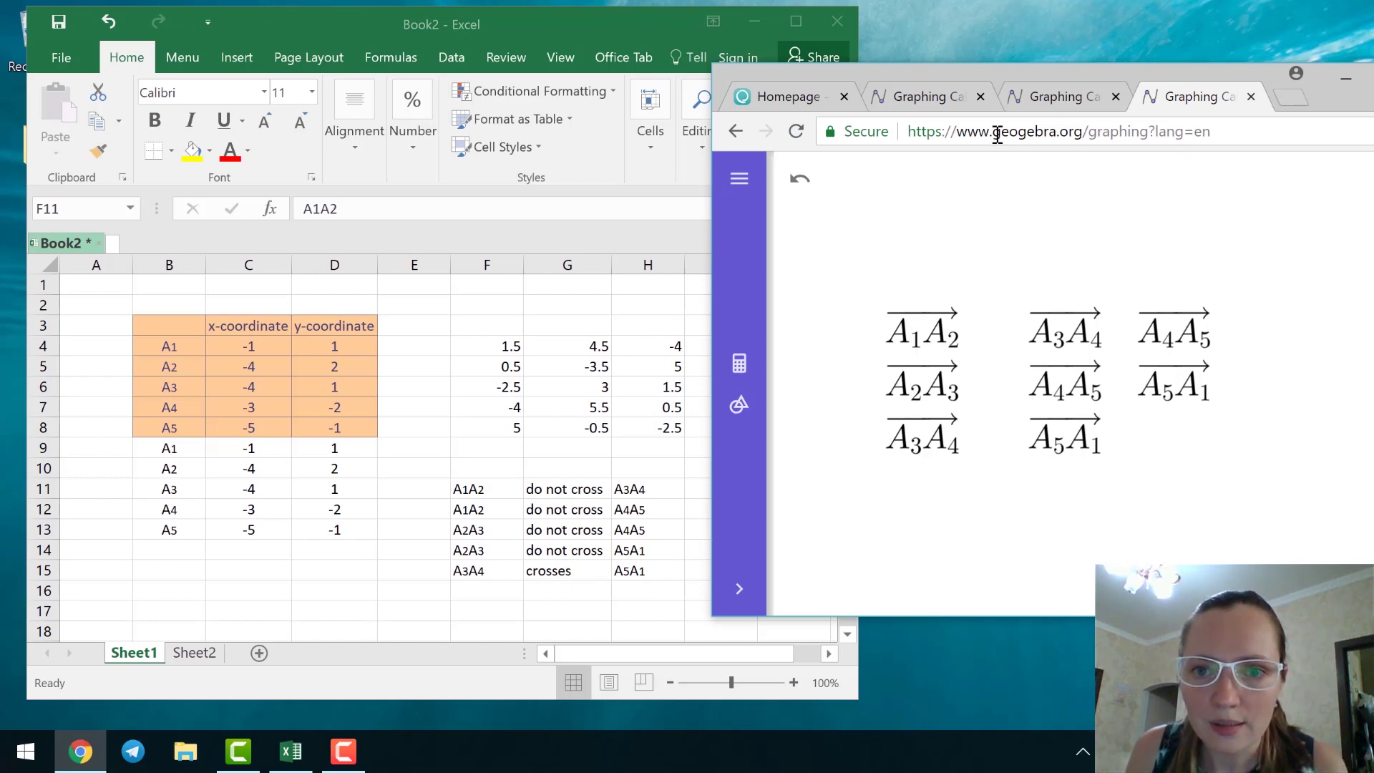
Display the GeoGebra graph of polygon A1–A5 with edges A3A4 and A5A1 crossing
left_click(1040, 100)
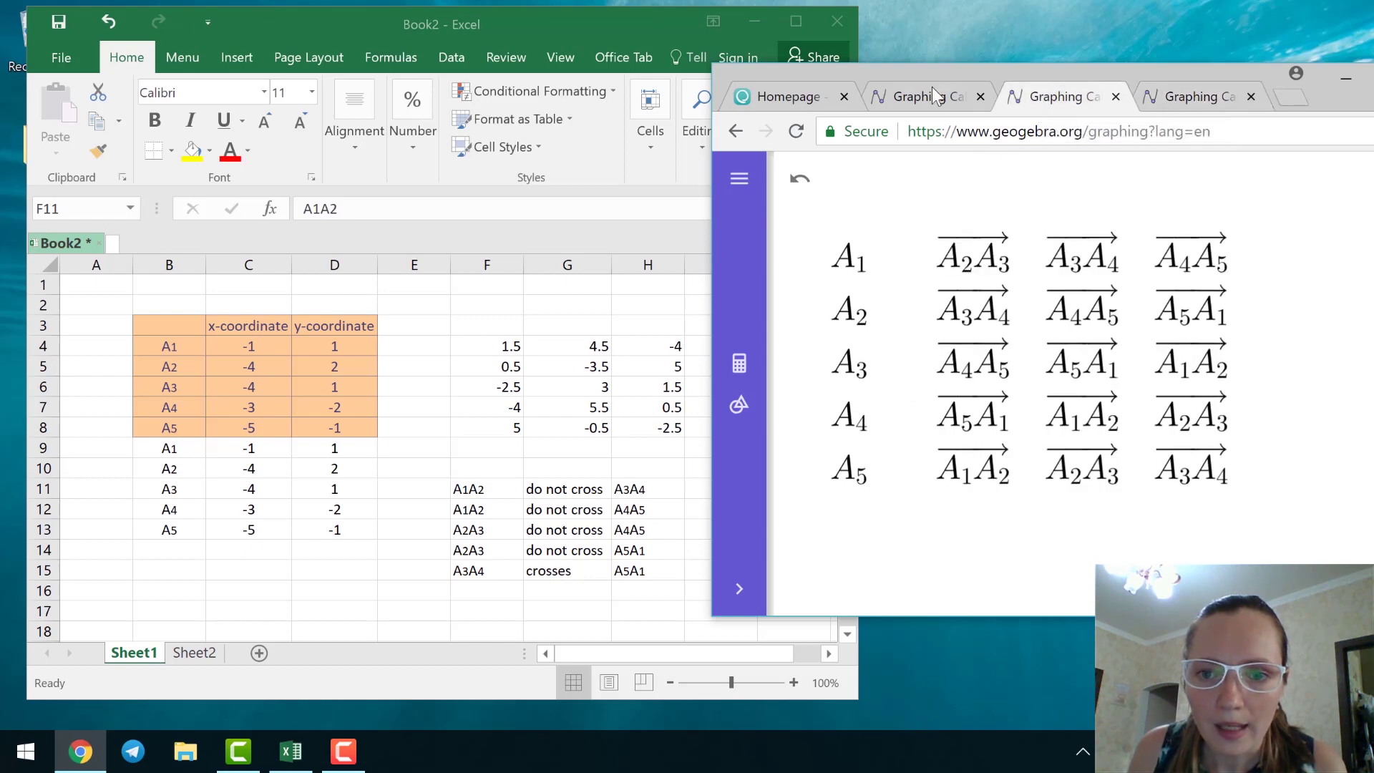
left_click(931, 90)
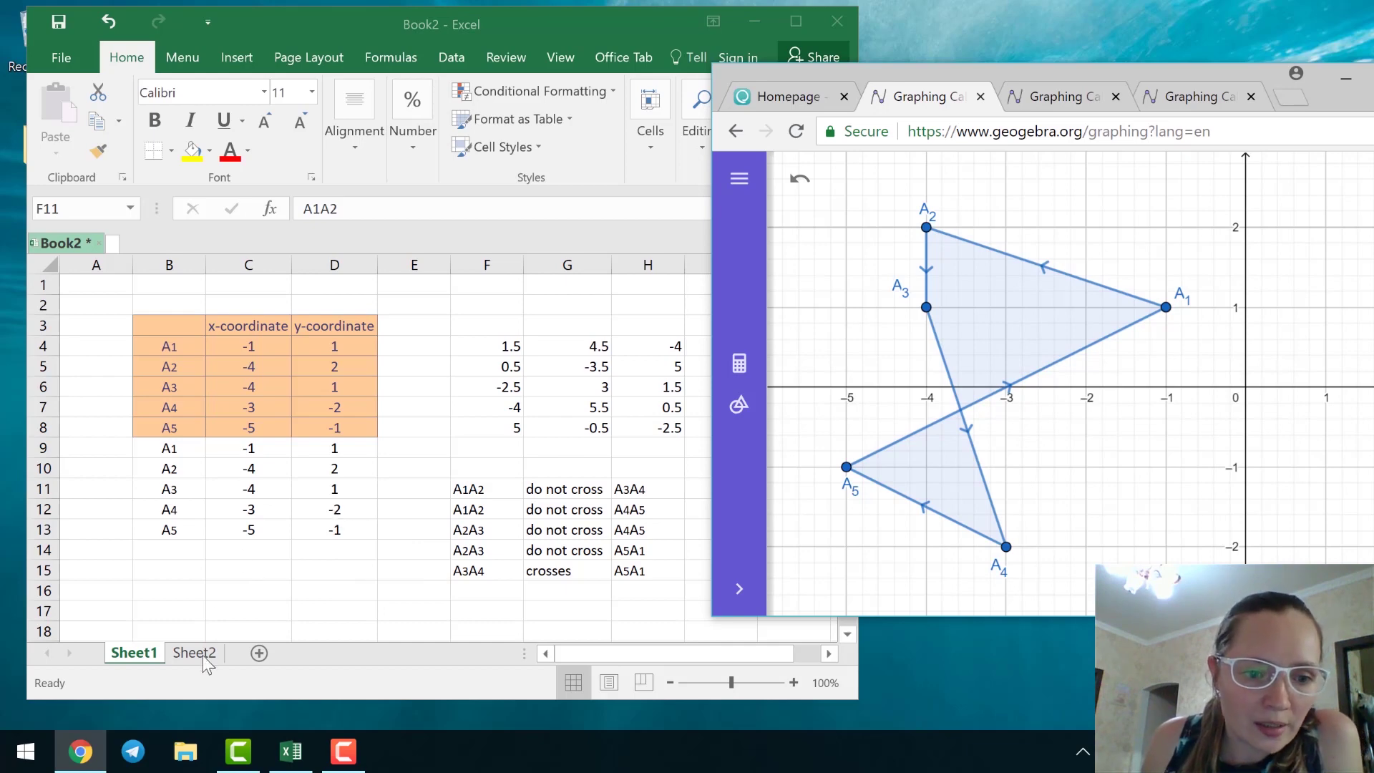
Compare Sheet1's 'crosses' labels with Sheet2's 1/0 crossing results
key("alt+Tab")
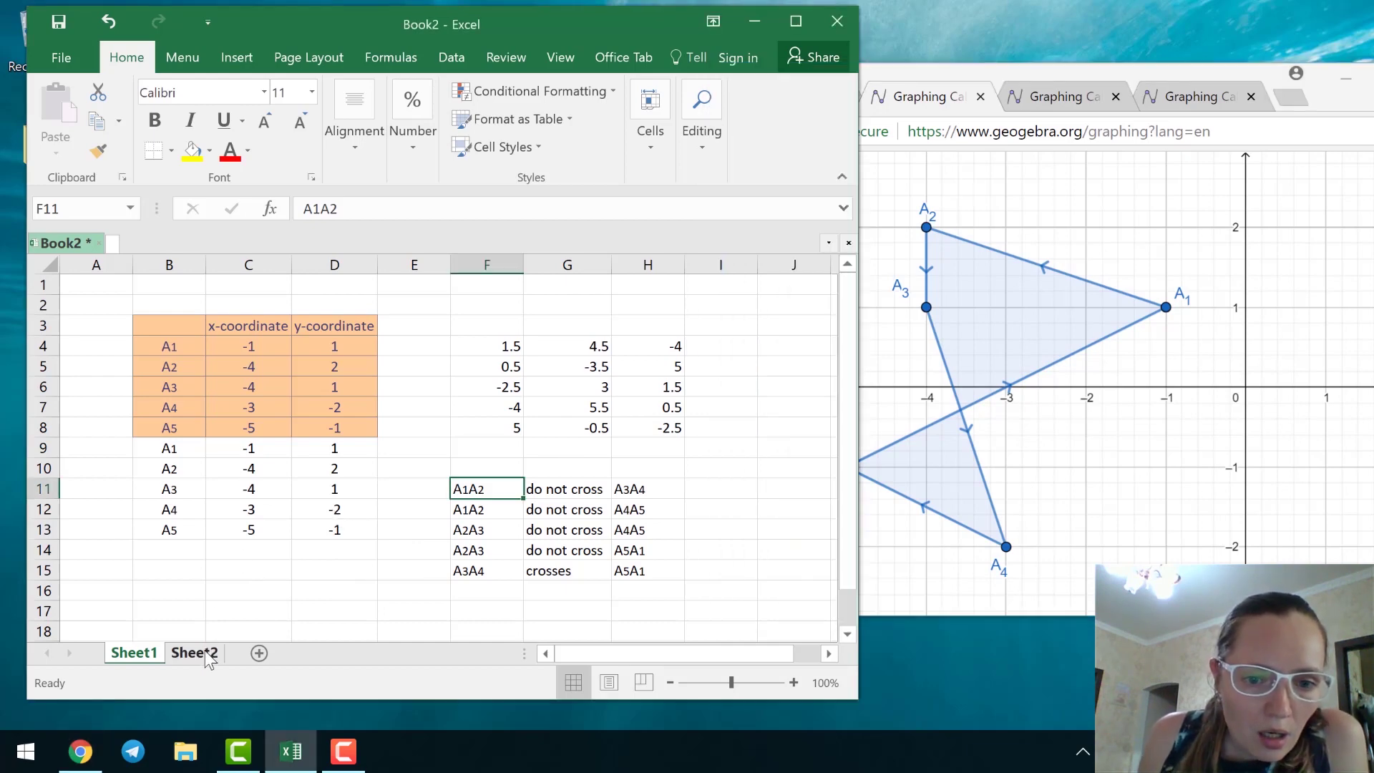
left_click(195, 653)
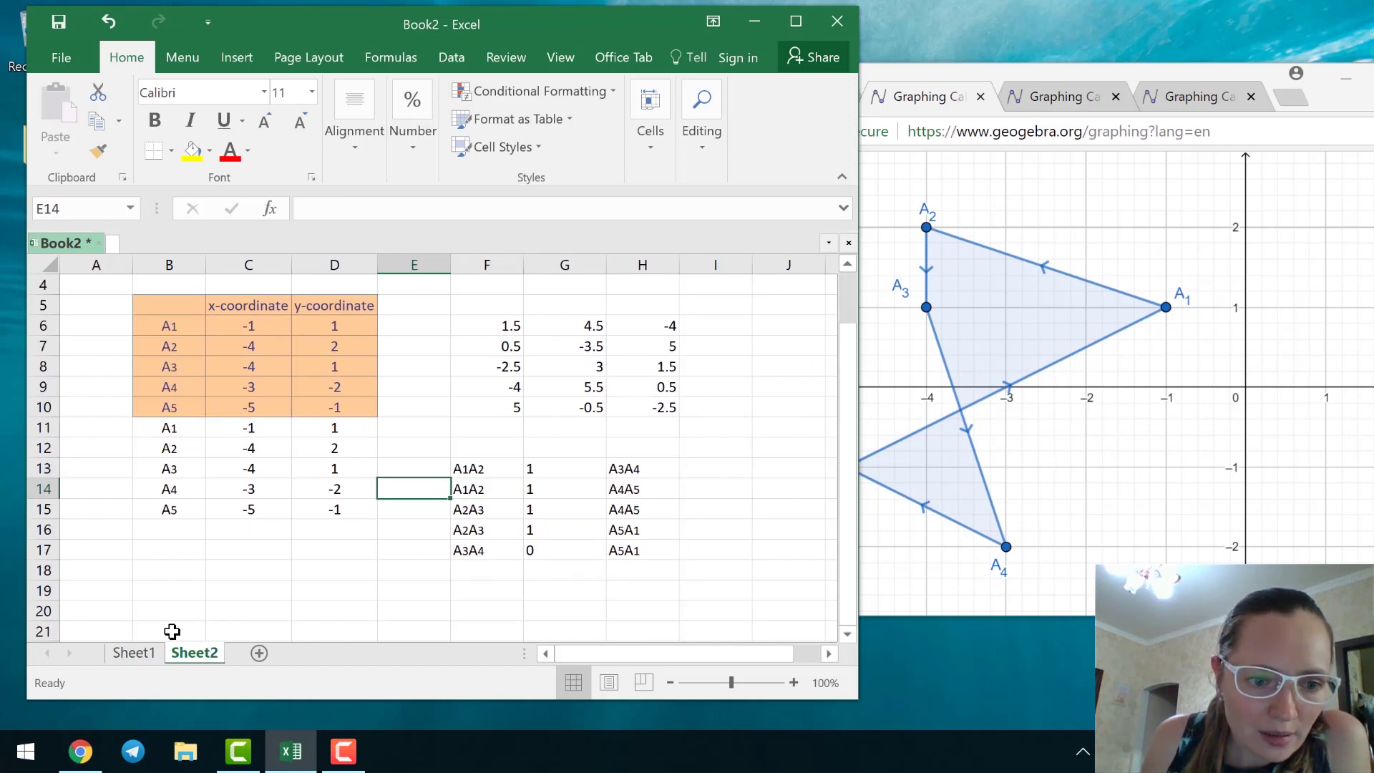
left_click(129, 656)
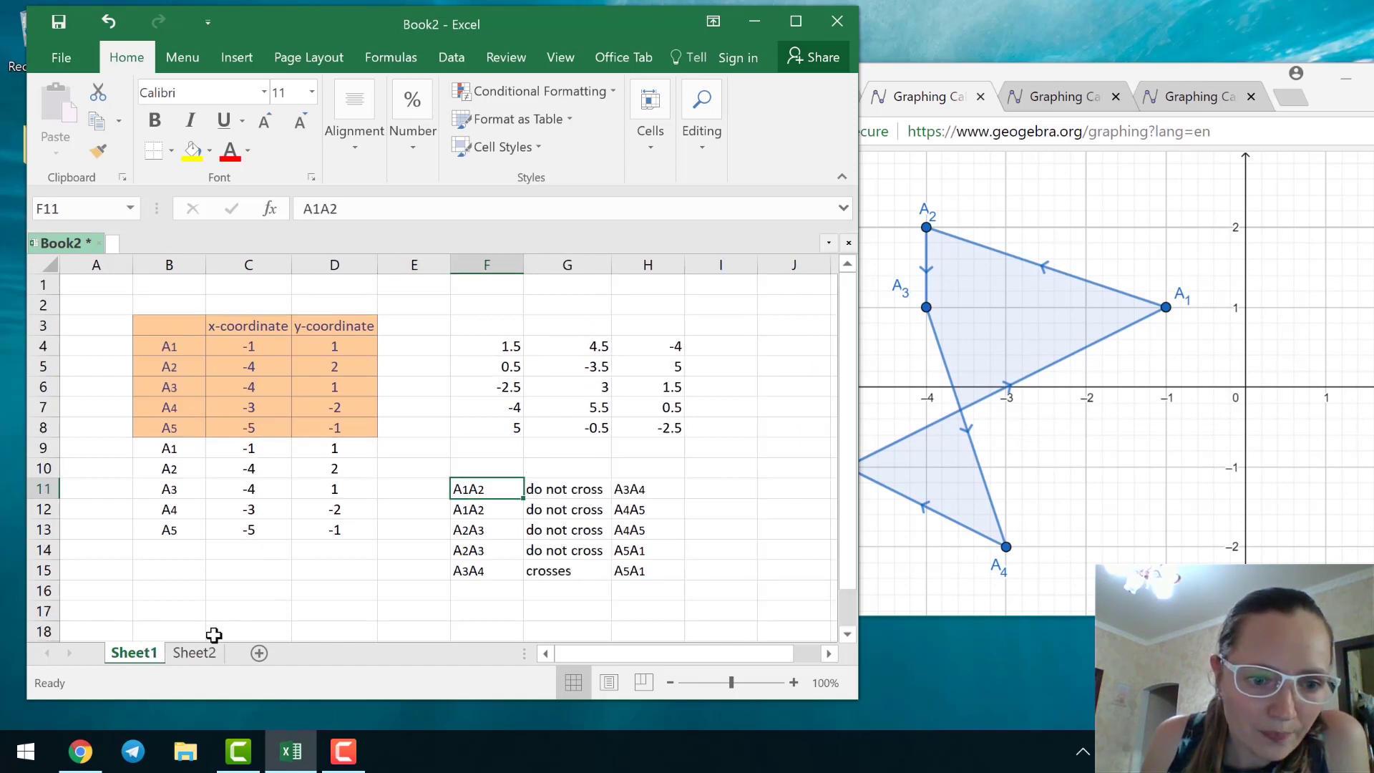
left_click(199, 651)
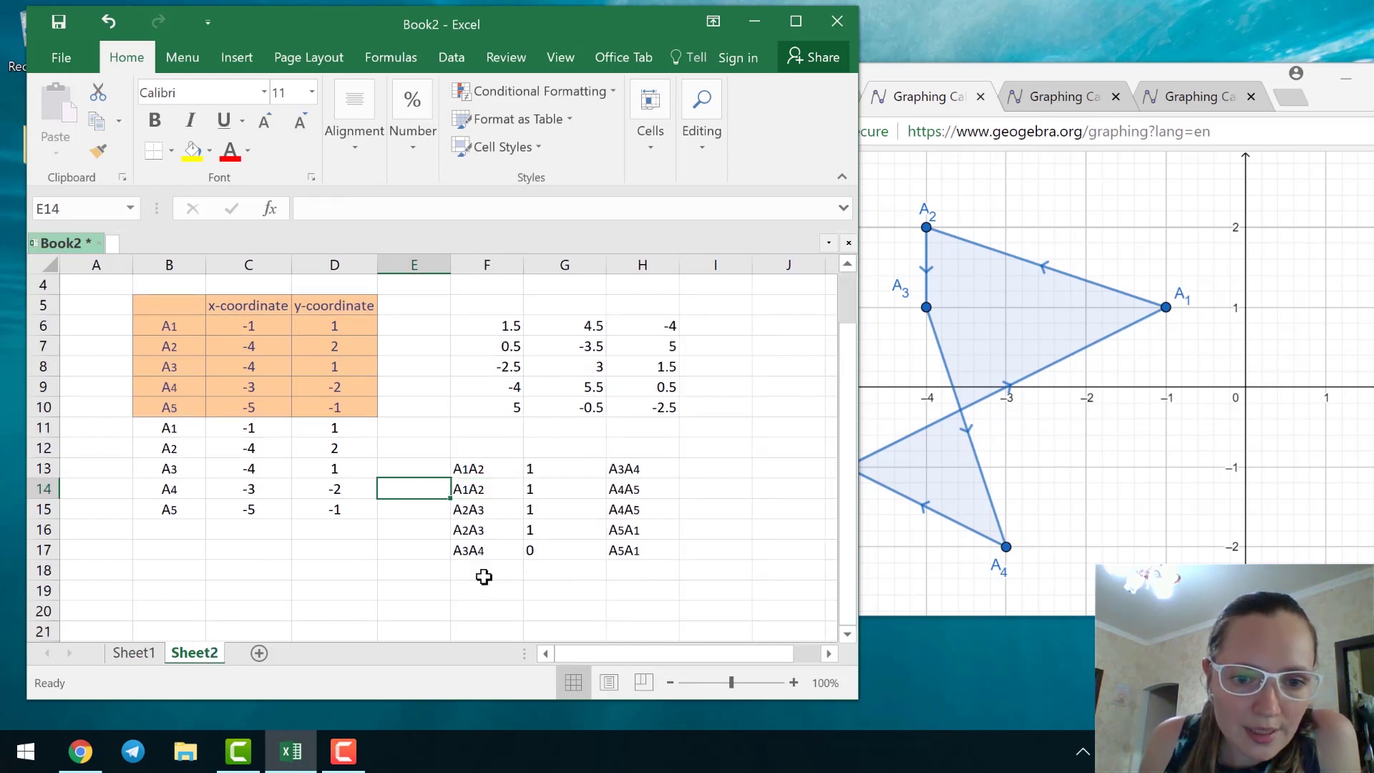
left_click(133, 652)
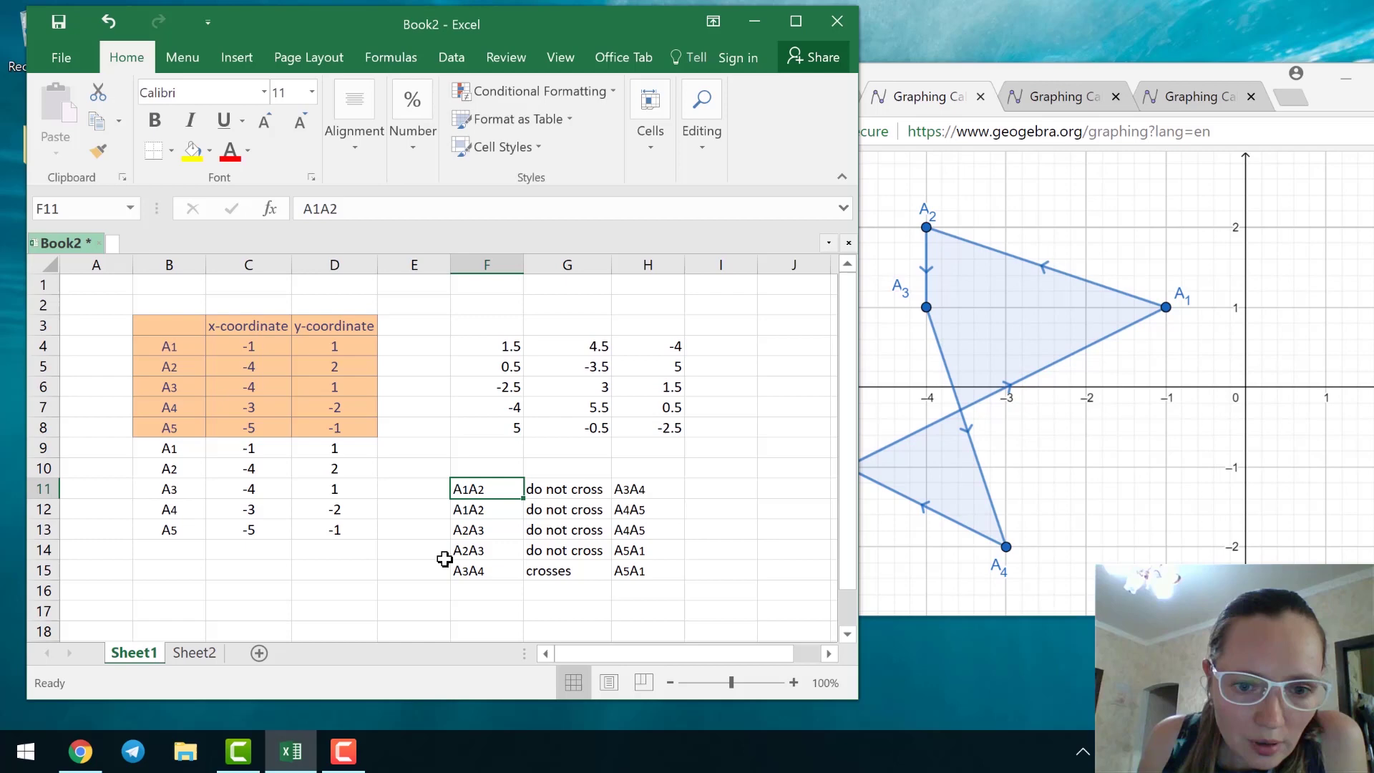
left_click(194, 653)
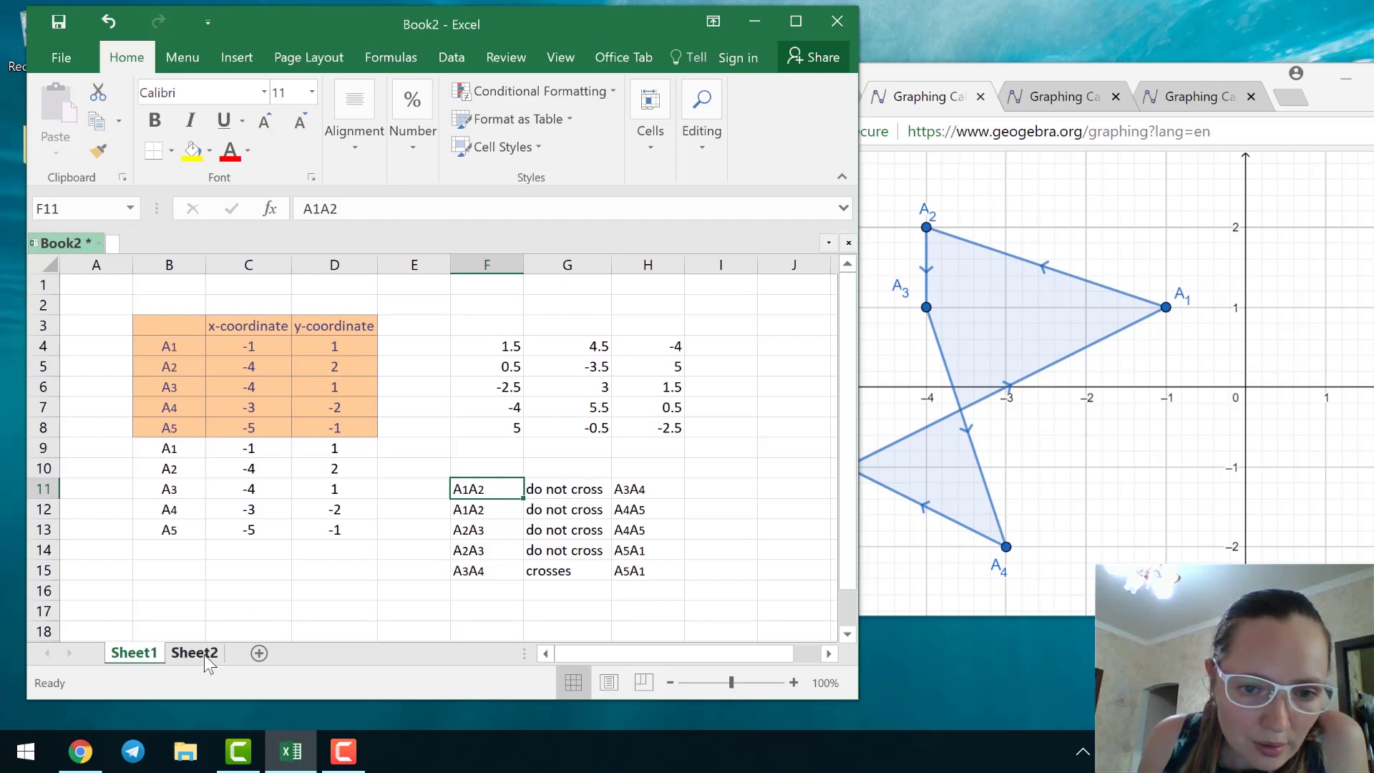
Compare the IF formulas in G11, G13 and G17 across both sheets, then select Sheet2 cell E19
left_click(546, 472)
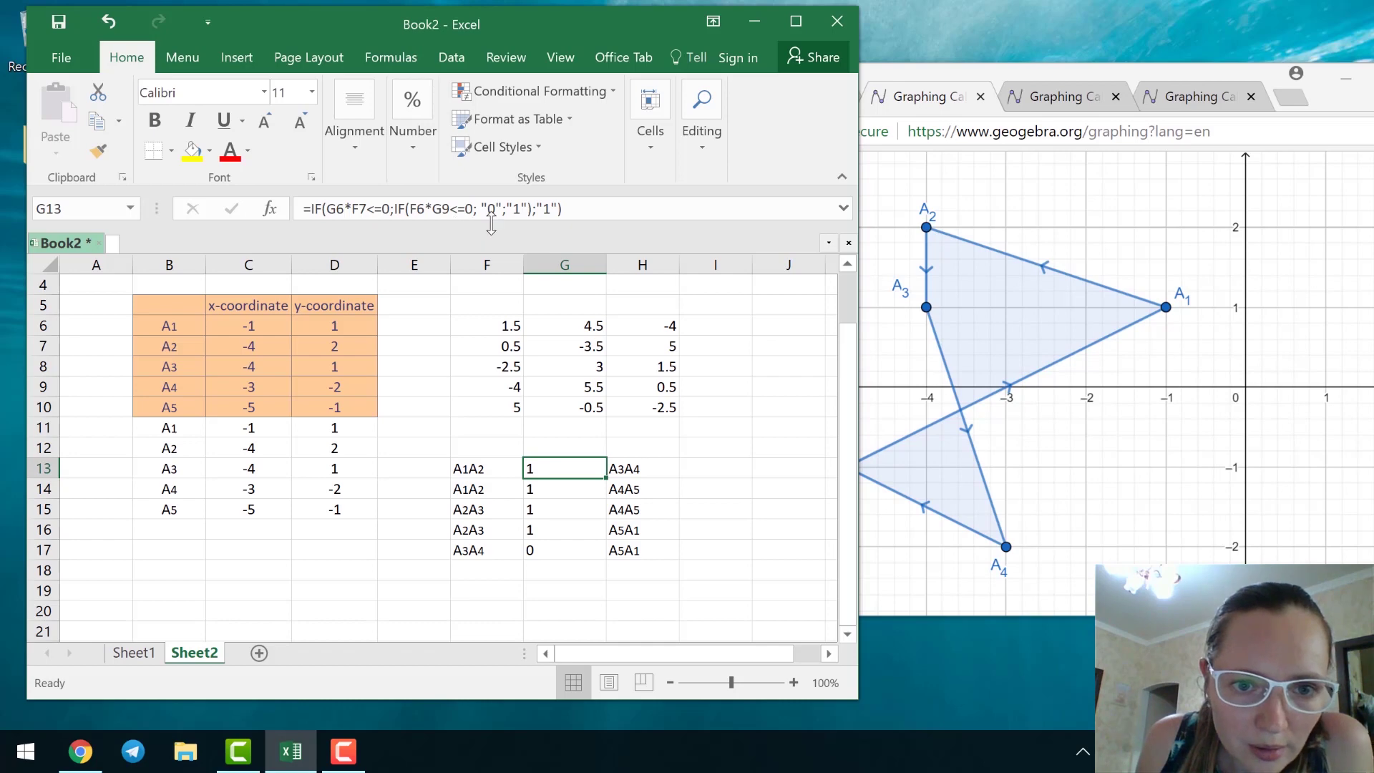
left_click(148, 651)
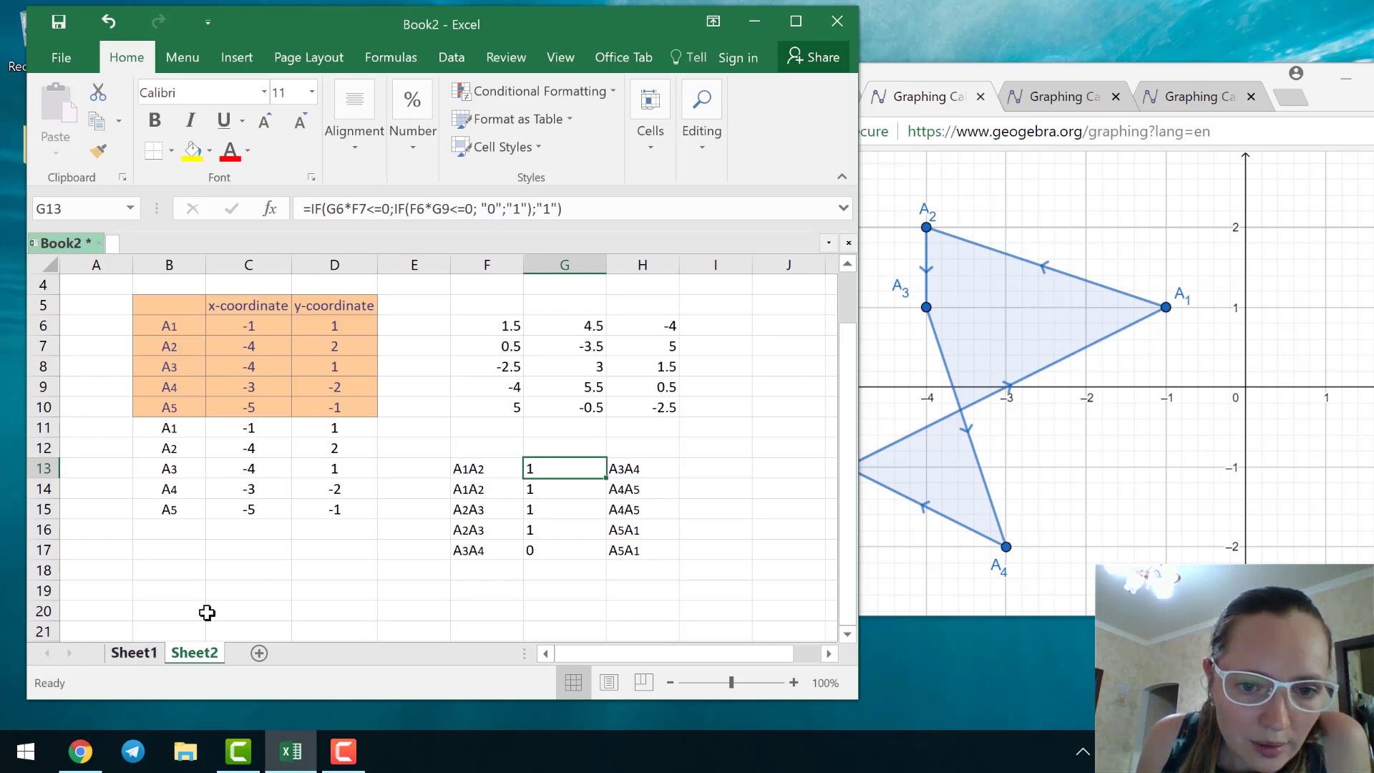
left_click(544, 490)
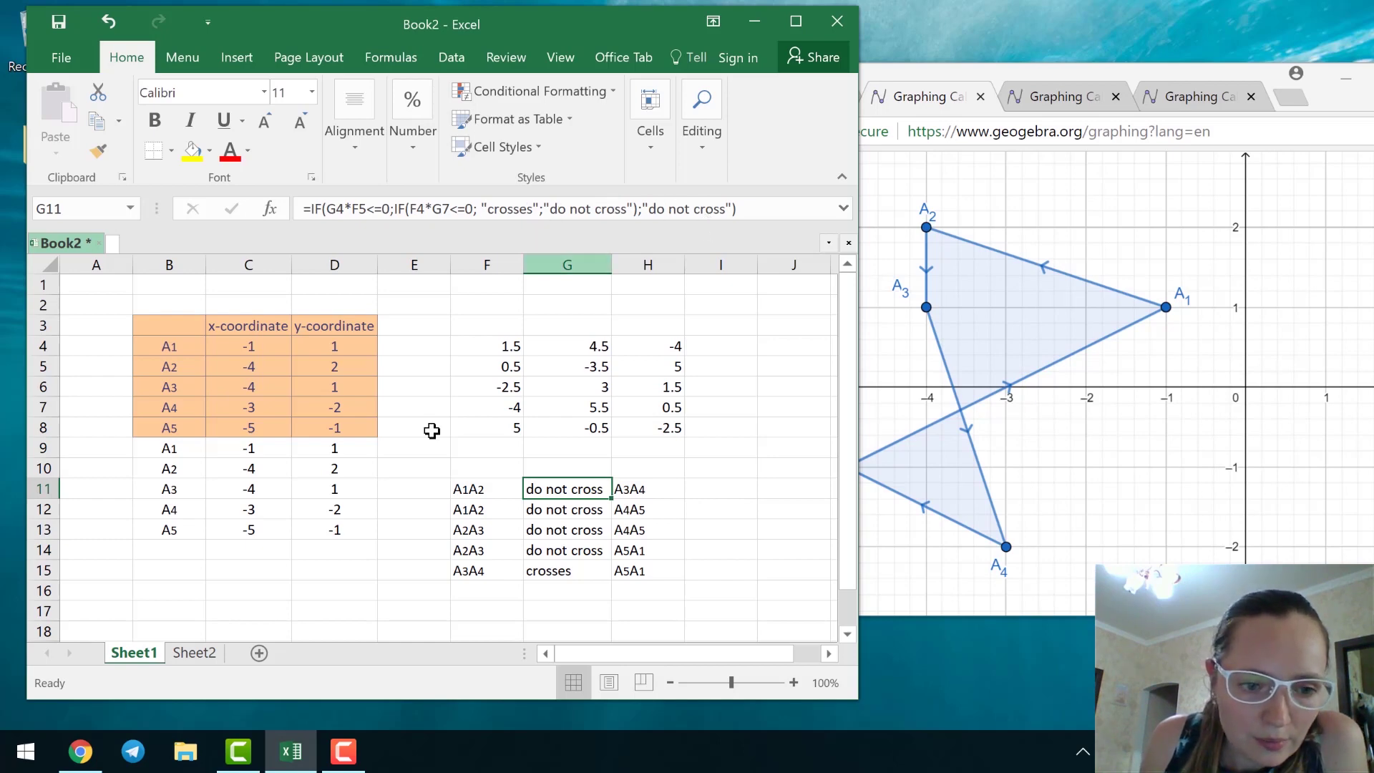
left_click(199, 654)
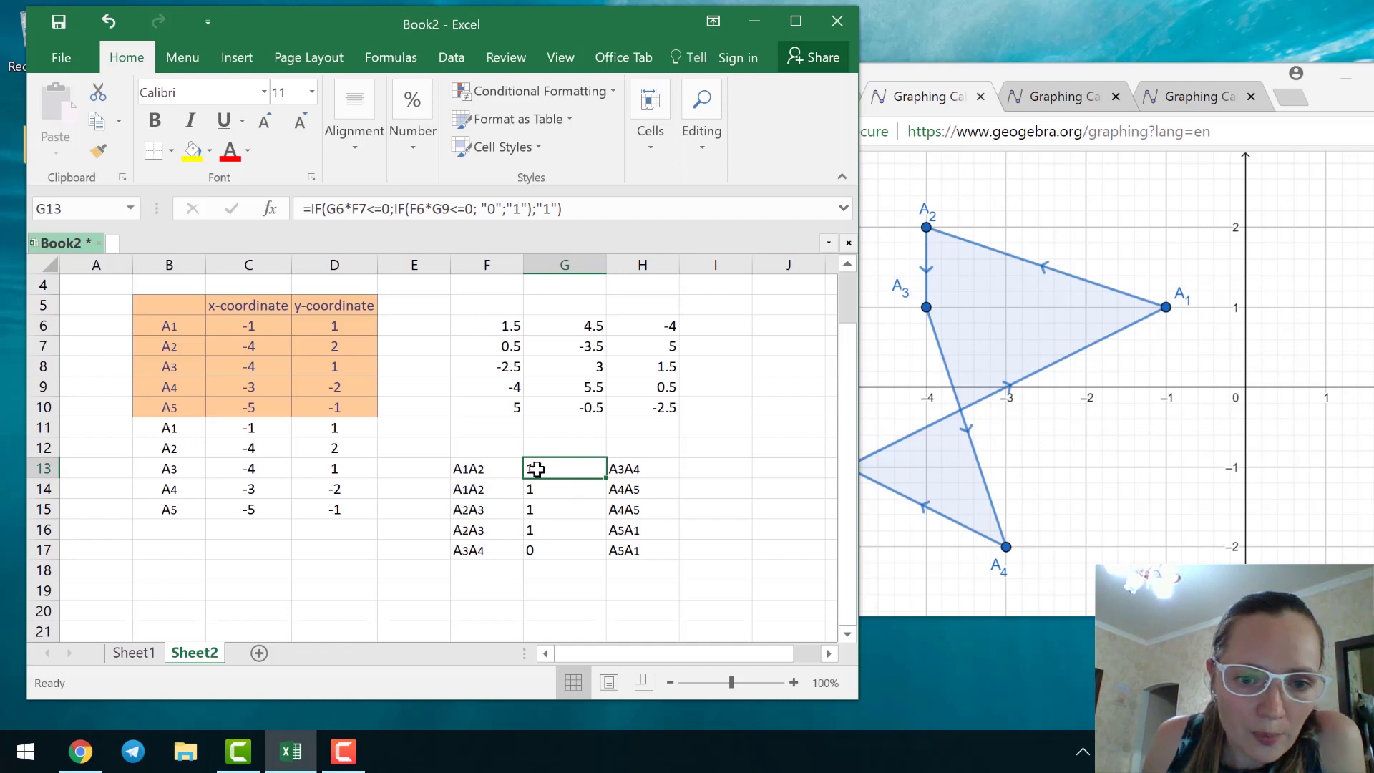
left_click(550, 555)
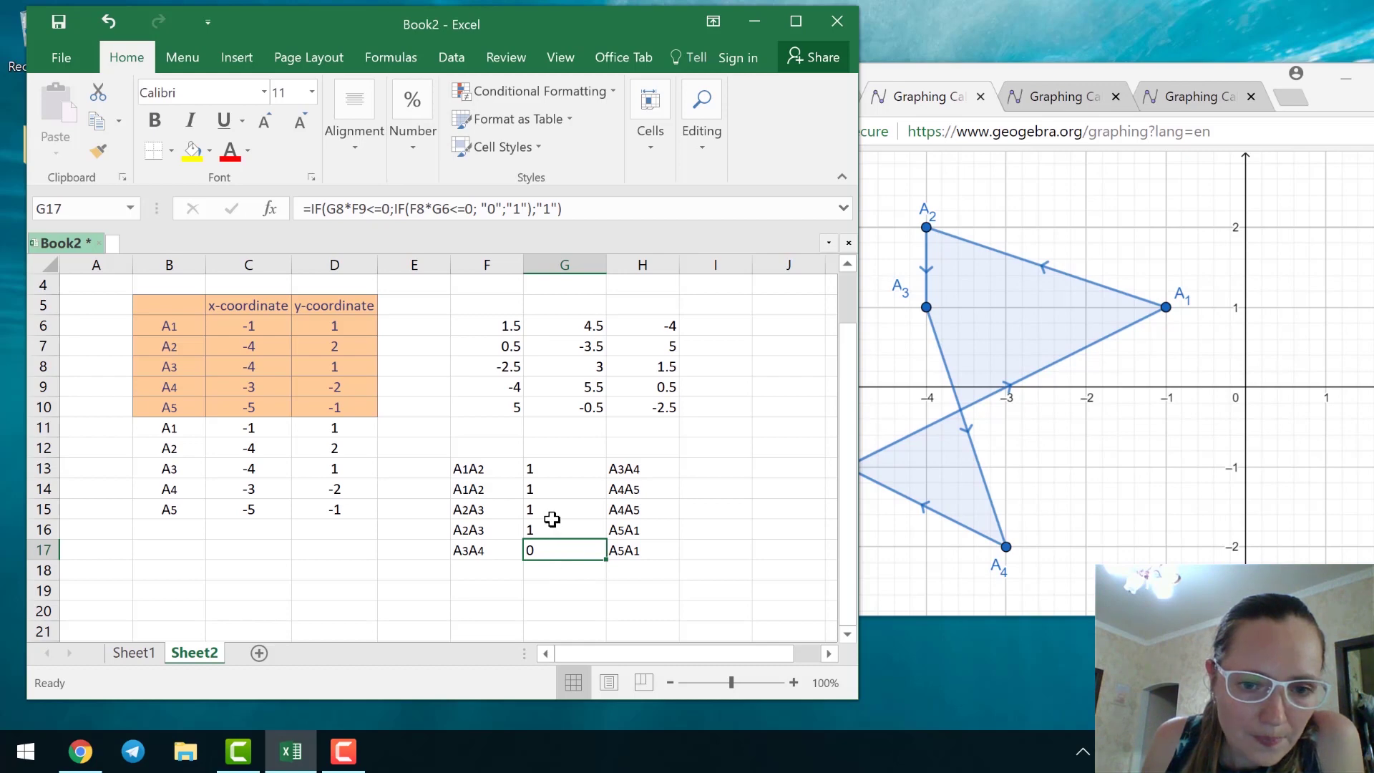
left_click(129, 652)
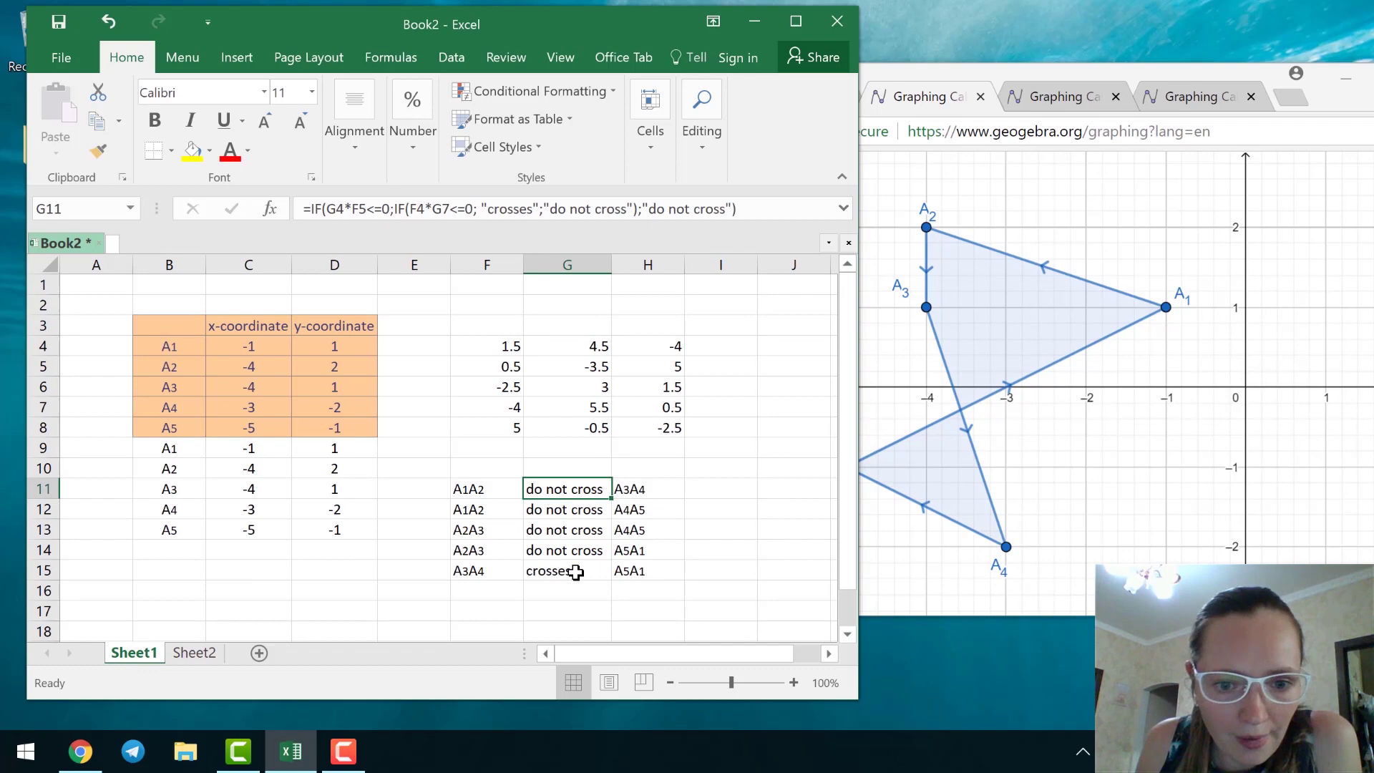
left_click(203, 652)
left_click(470, 605)
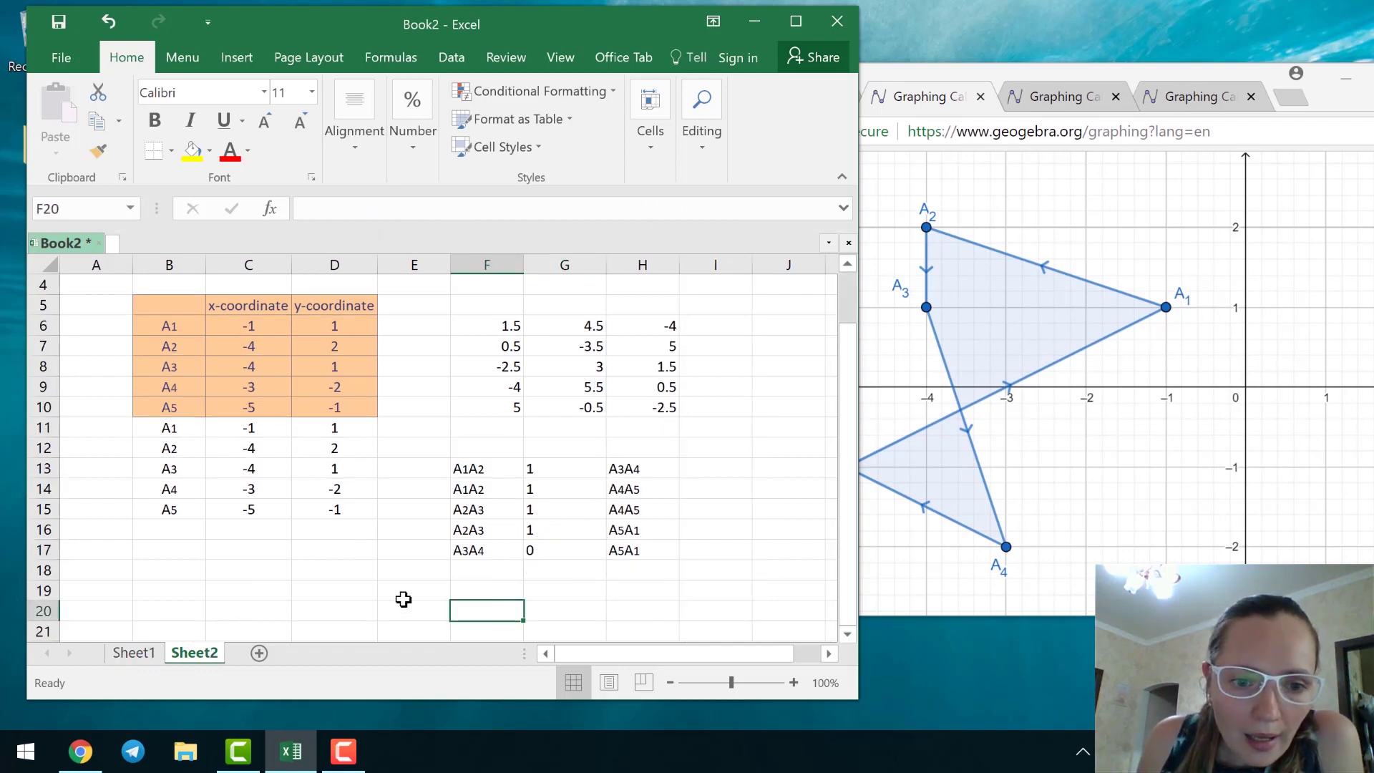
left_click(403, 598)
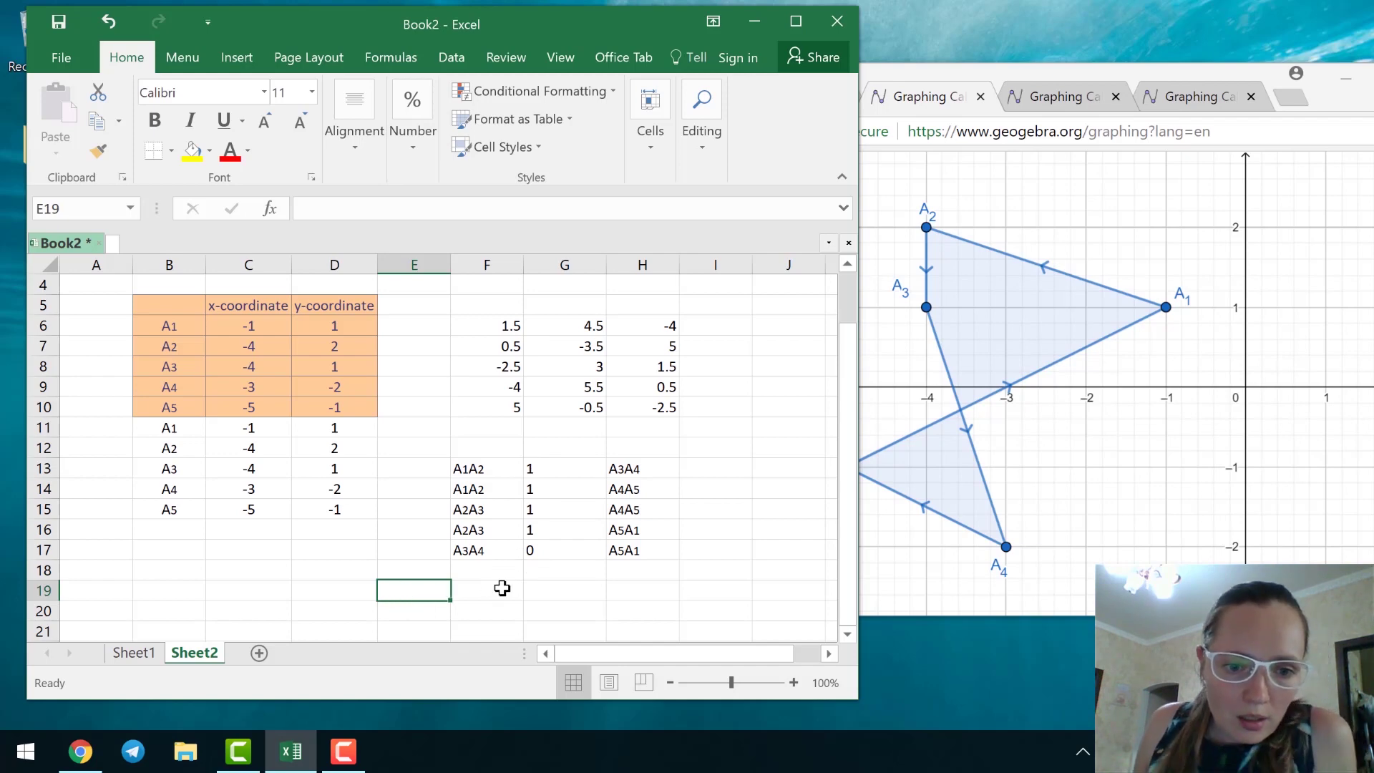
Enter the label 'The COPS is' in E19 and widen column E to fit it
type("The COPS")
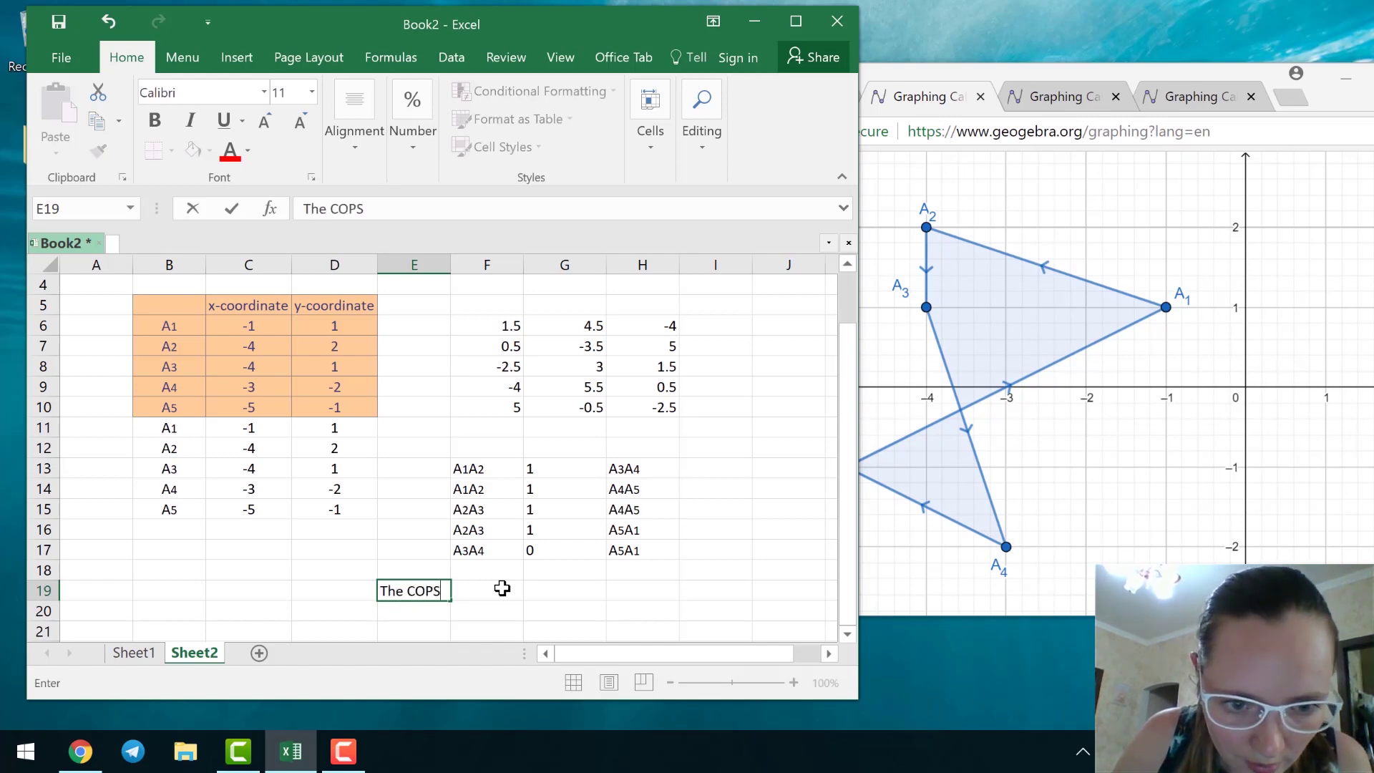
type(" is")
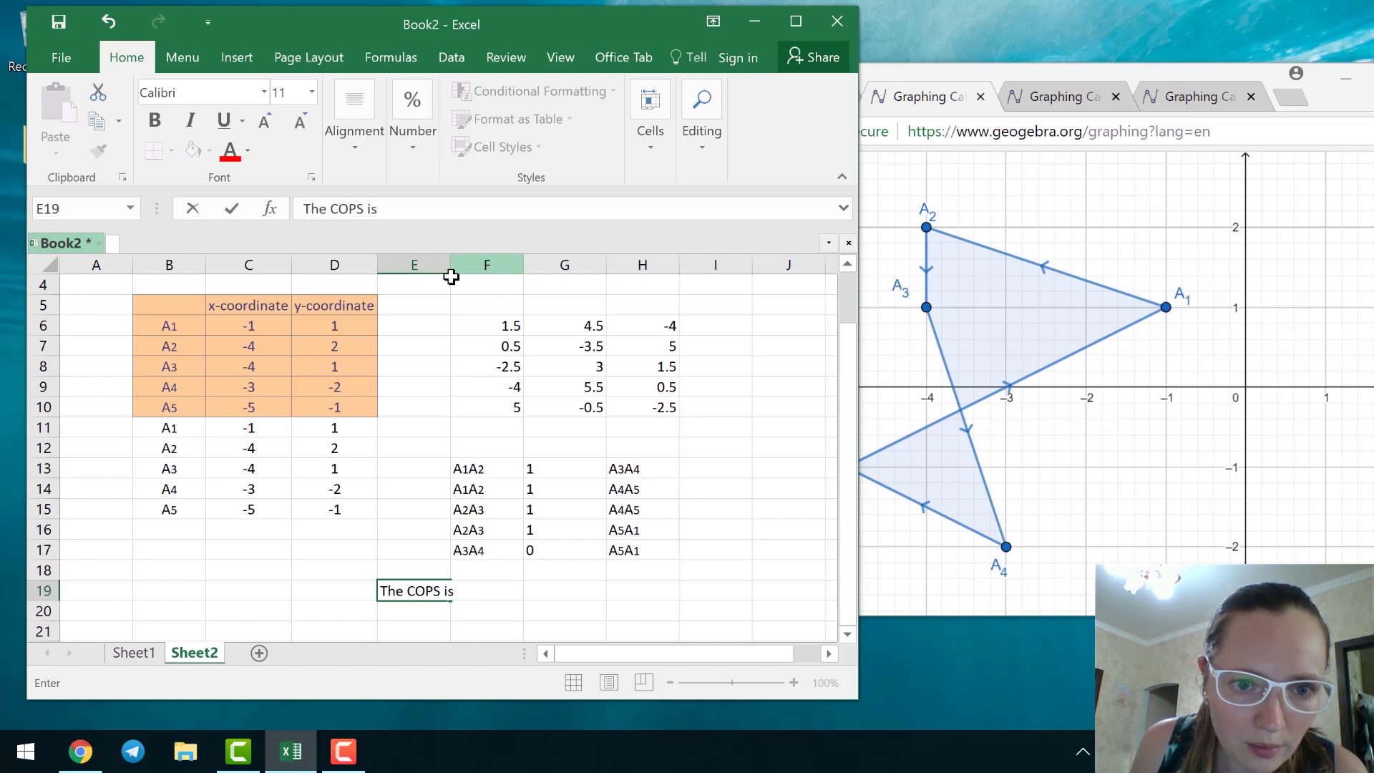
left_click(463, 308)
left_click_drag(451, 263, 460, 254)
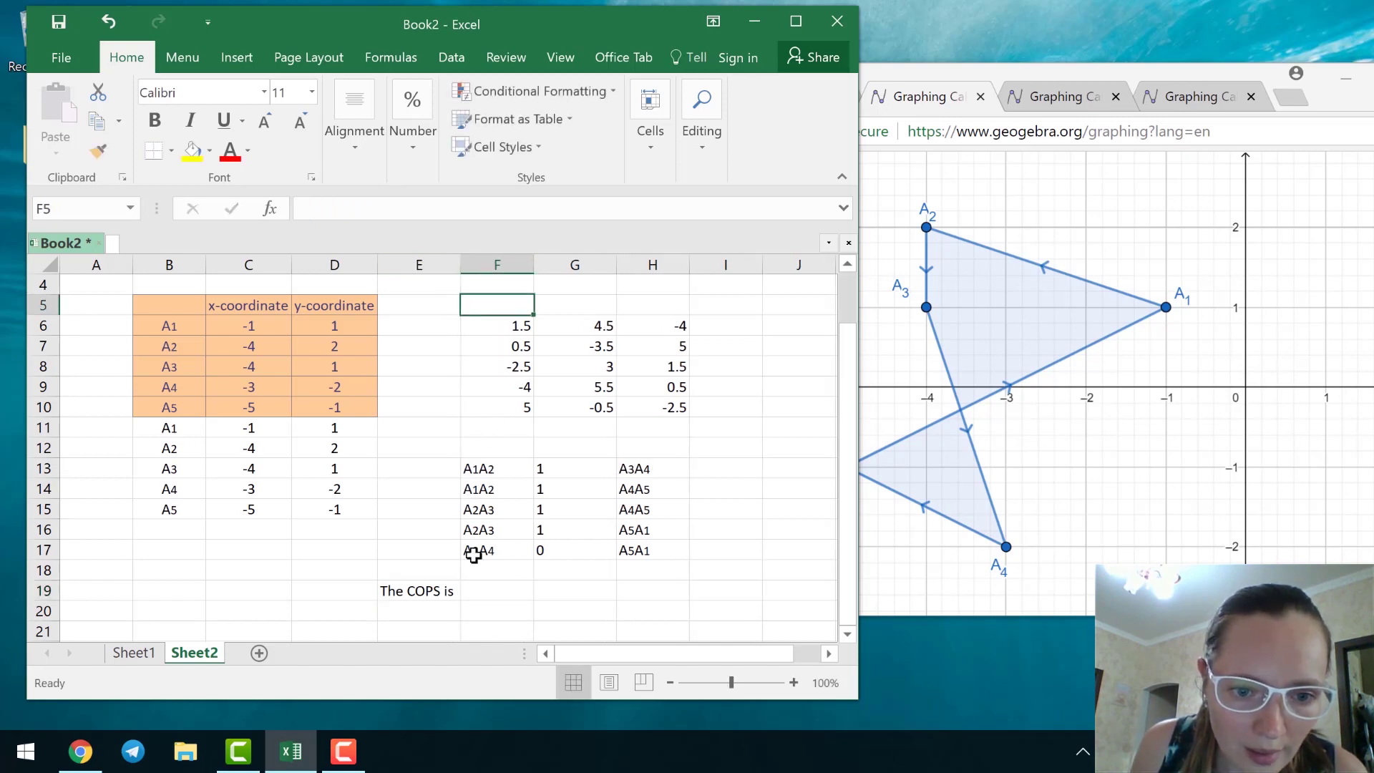
Enter =IF(G13*G14*G15*G16*G17=0;"not planar";"planar") in F19, which shows not planar
left_click(513, 589)
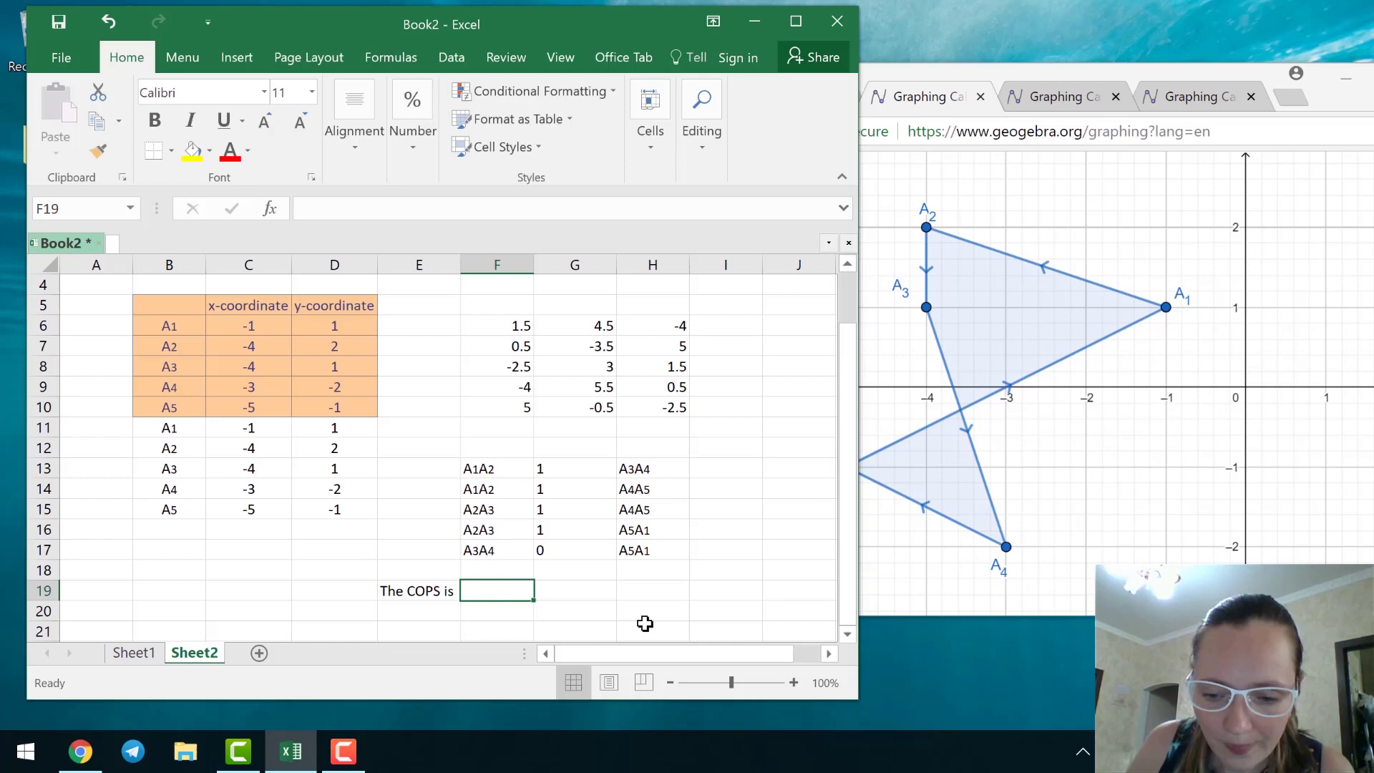
type("=")
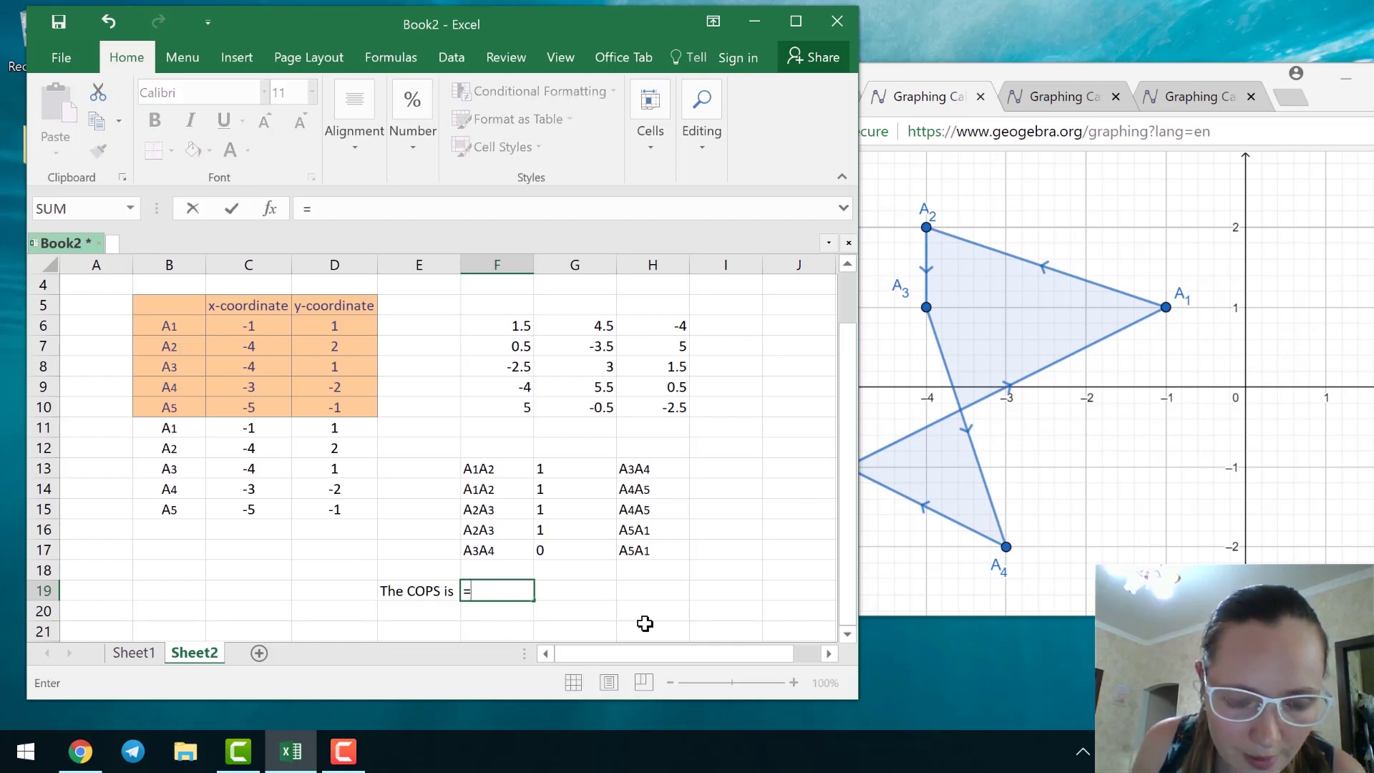
type("IF")
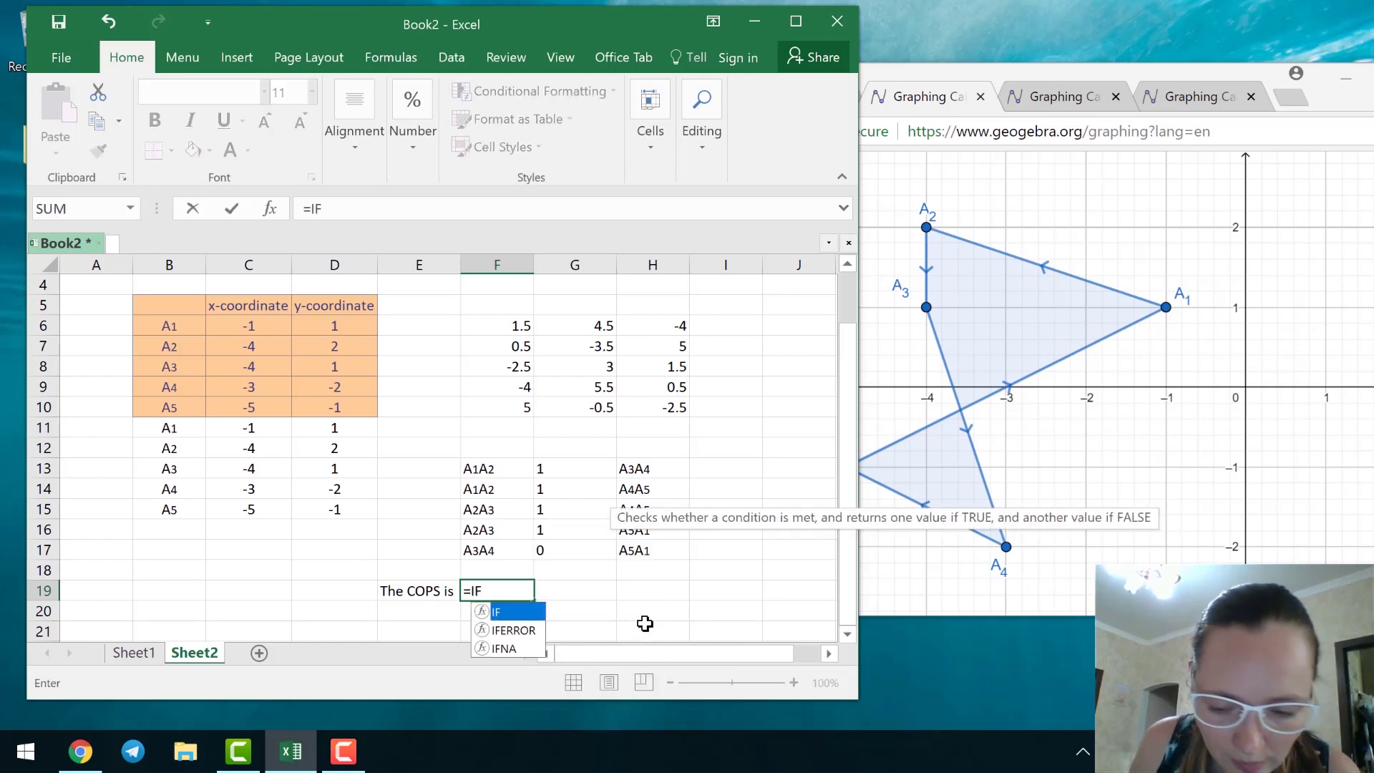
type("(")
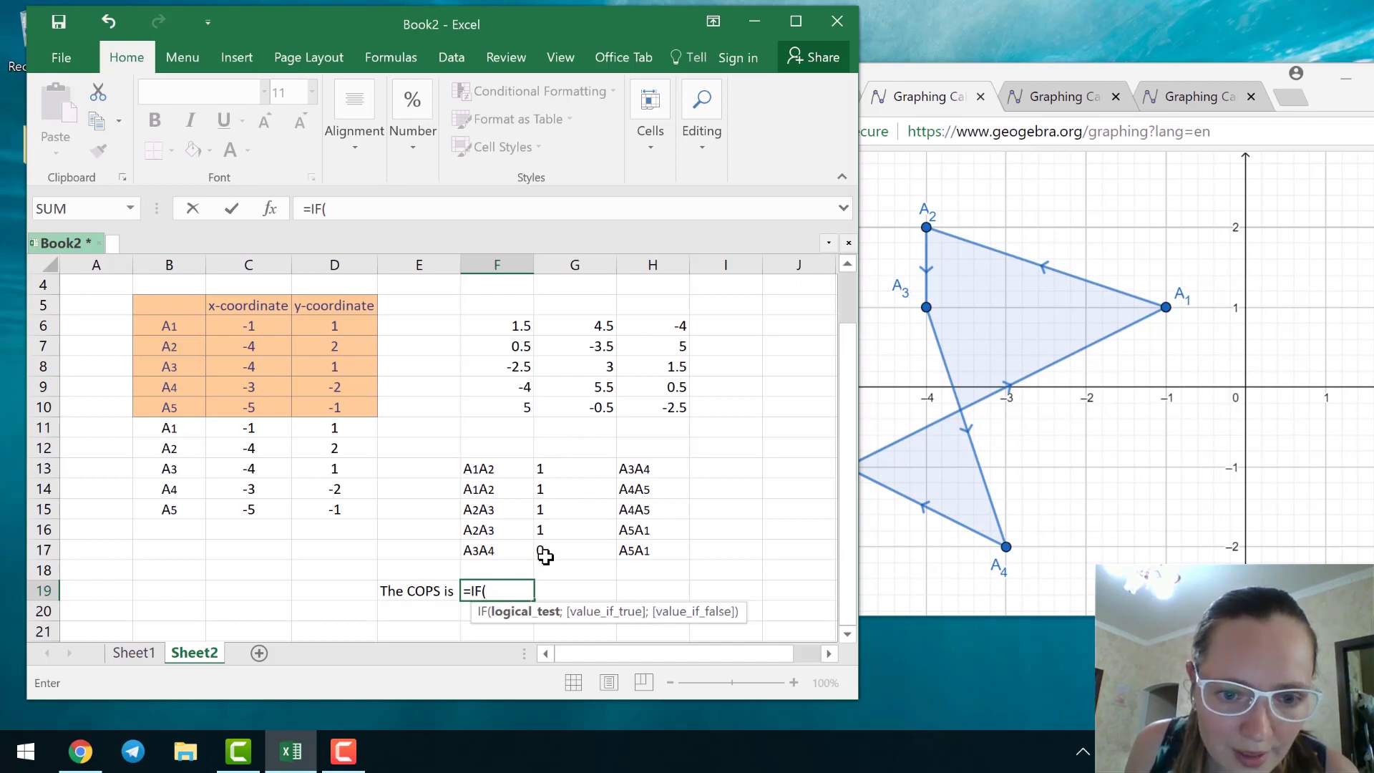
left_click(554, 471)
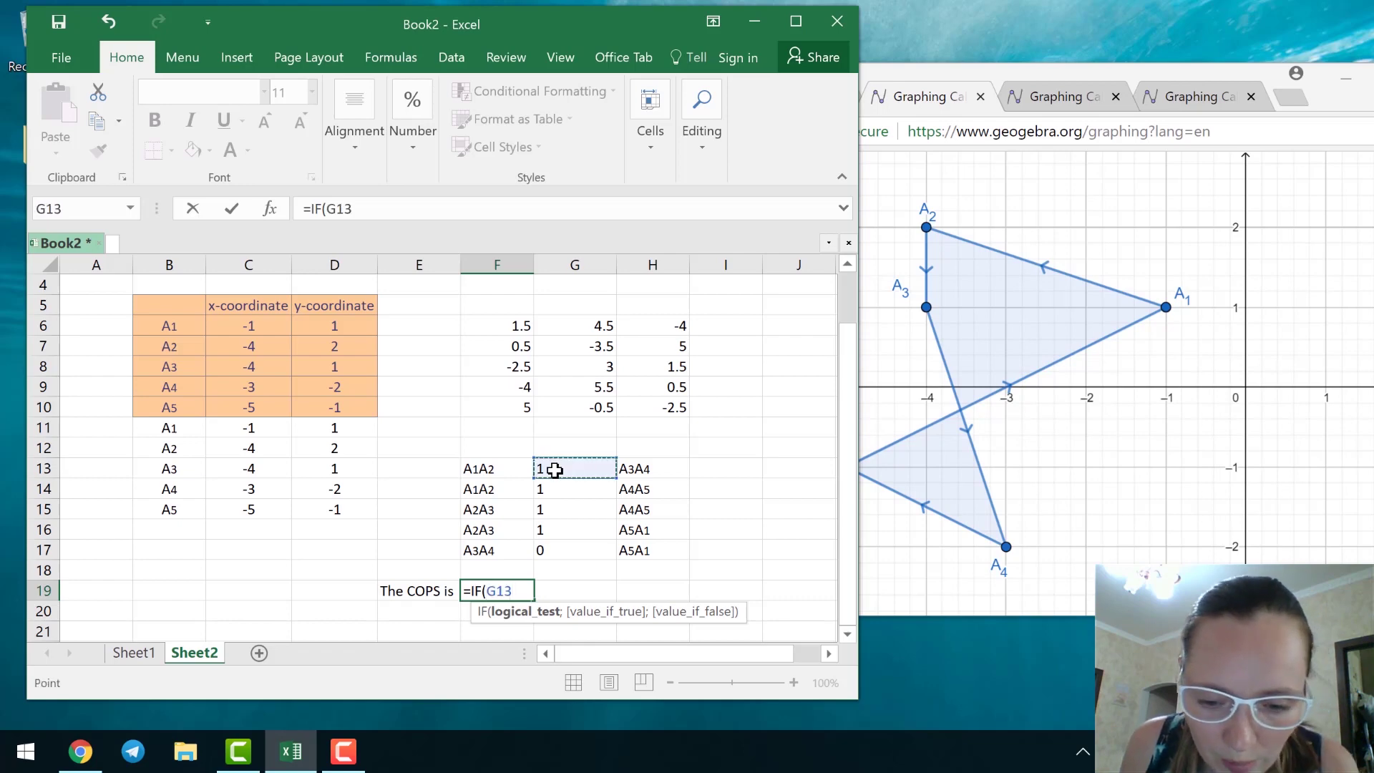
type("*")
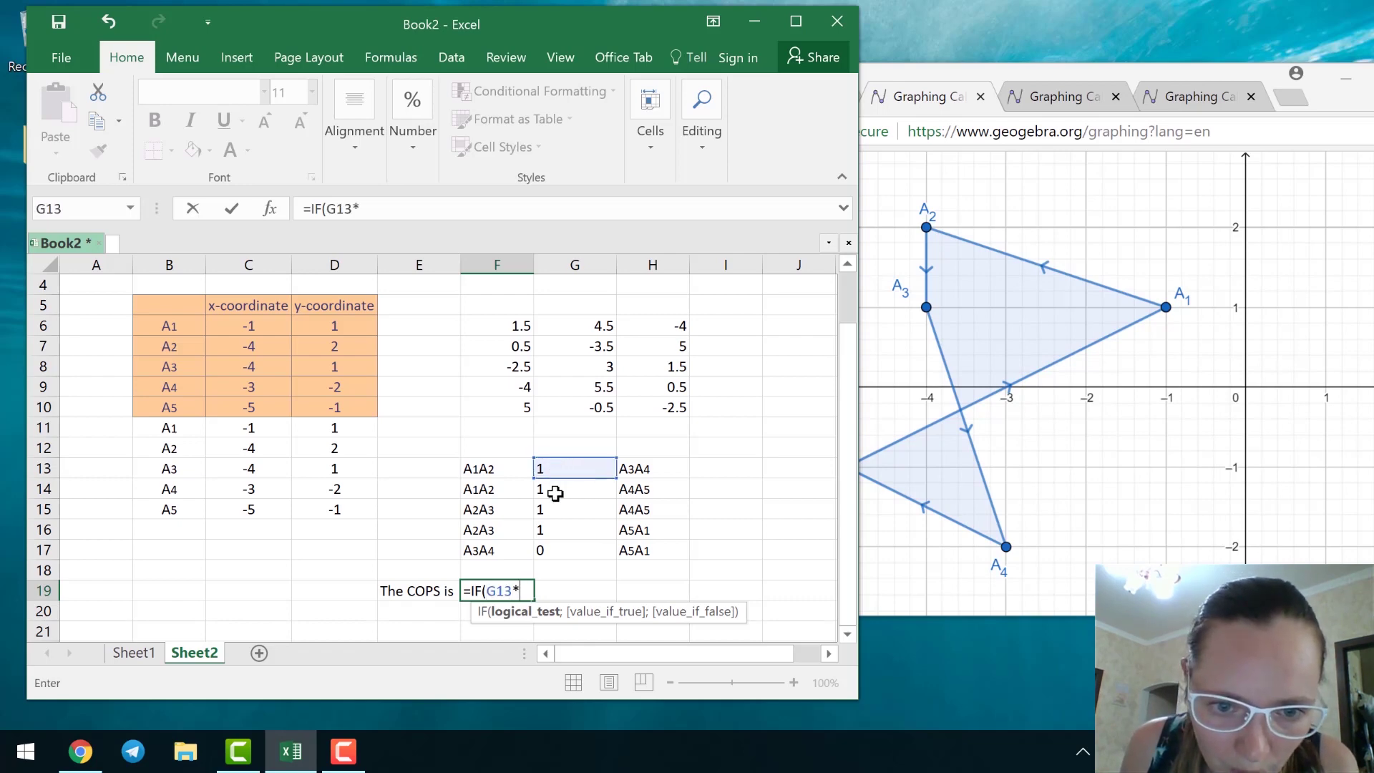
left_click(555, 493)
type("*")
left_click(557, 511)
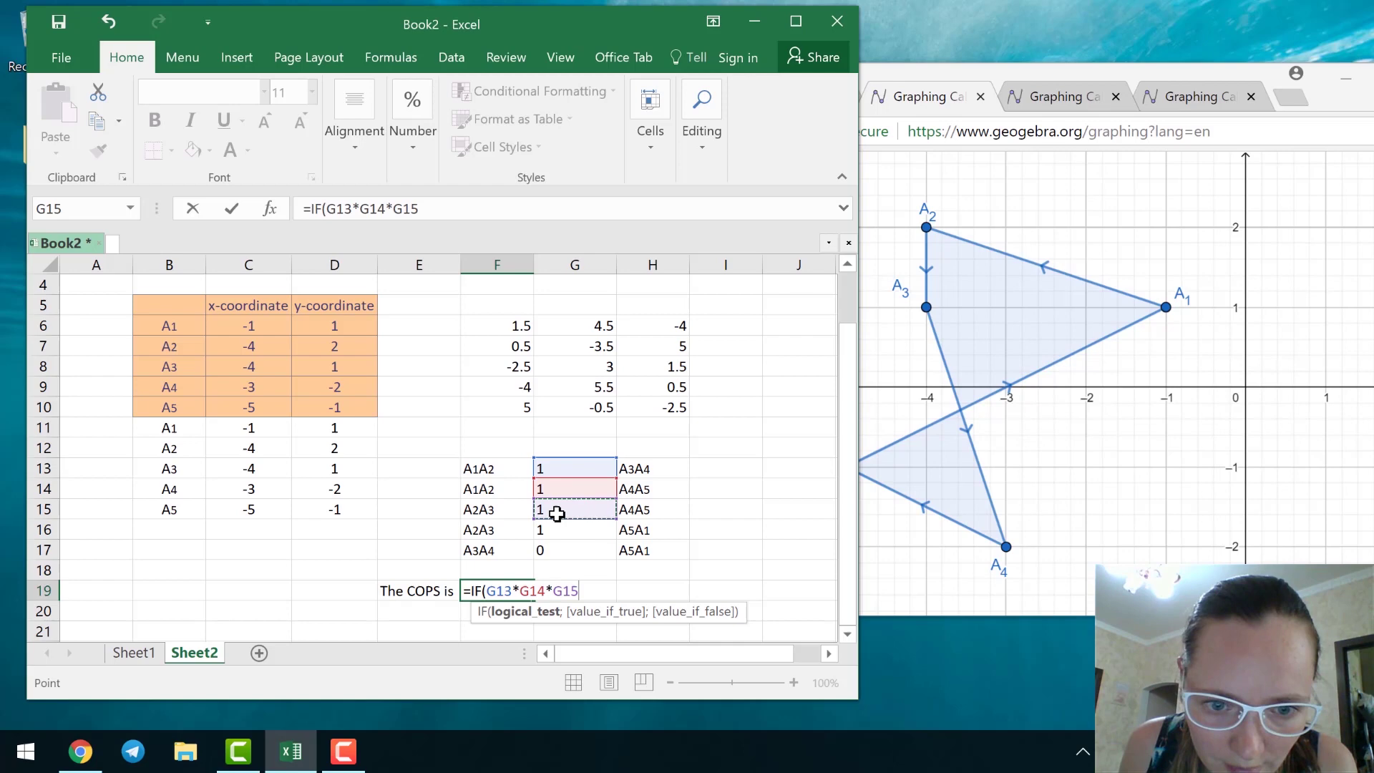
type("*")
left_click(556, 529)
type("*")
left_click(557, 552)
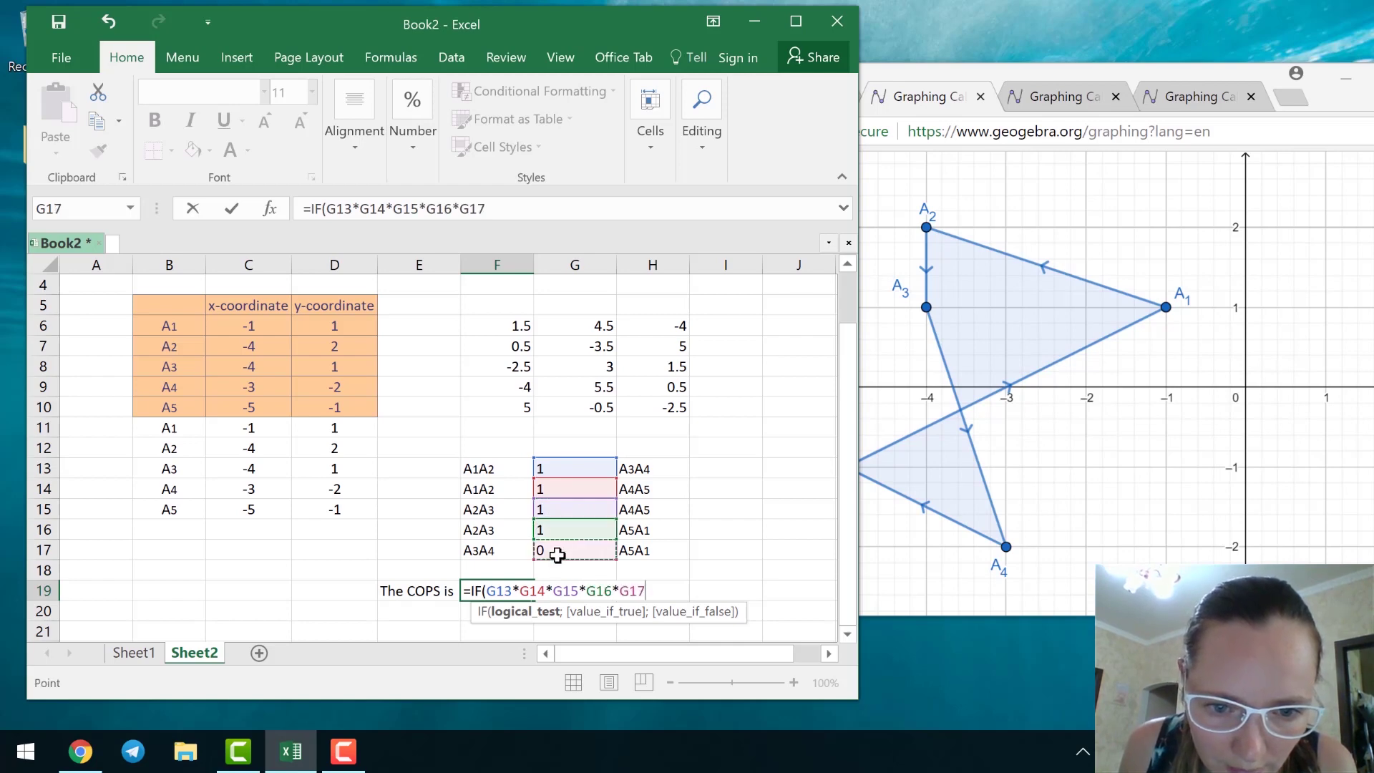
type("*")
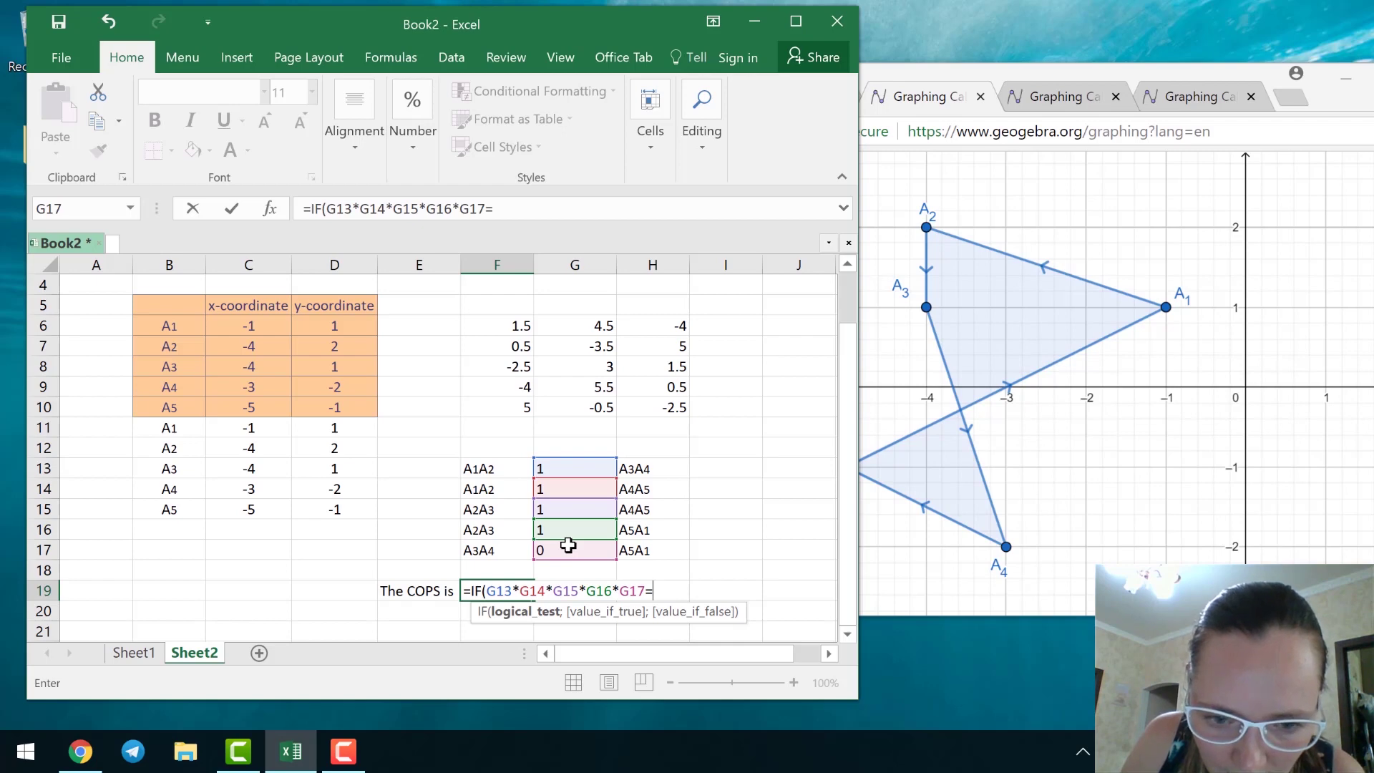
type("0")
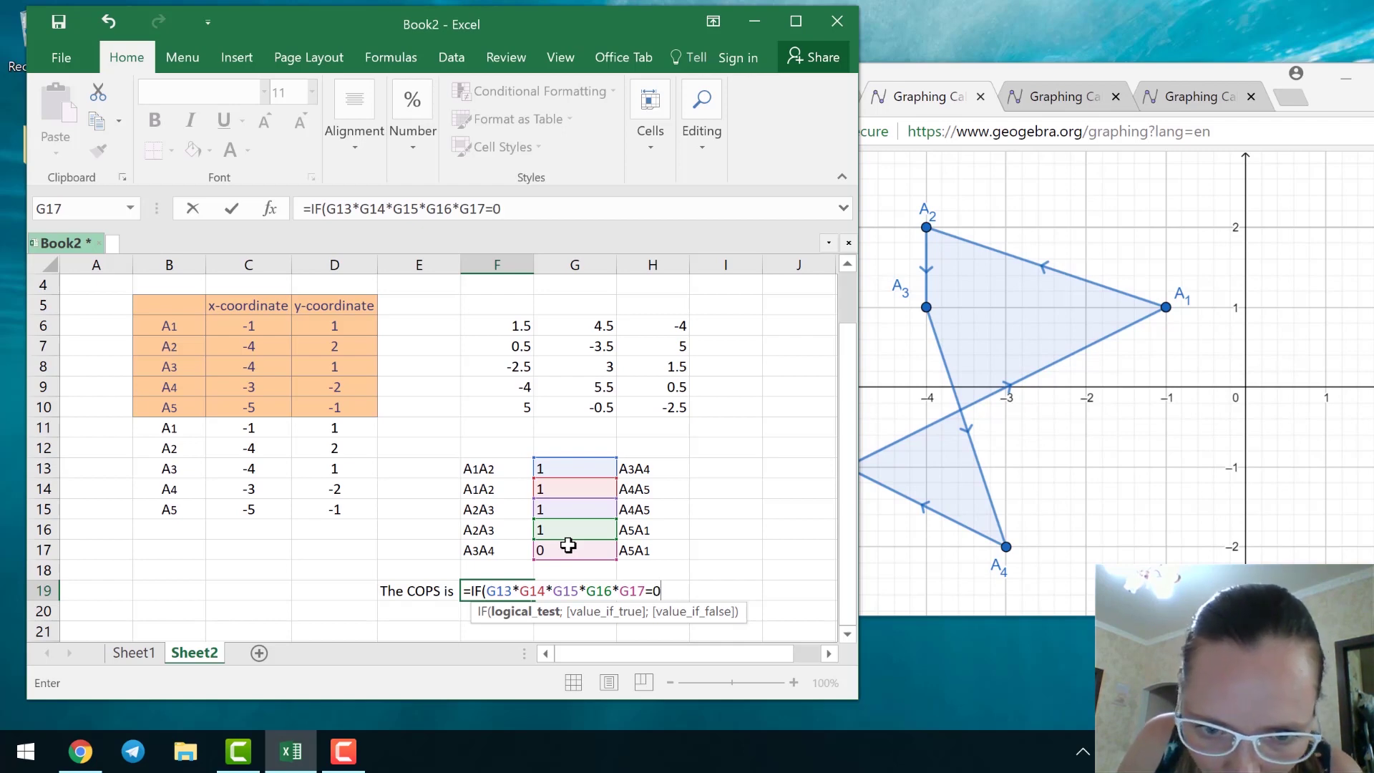
type(";")
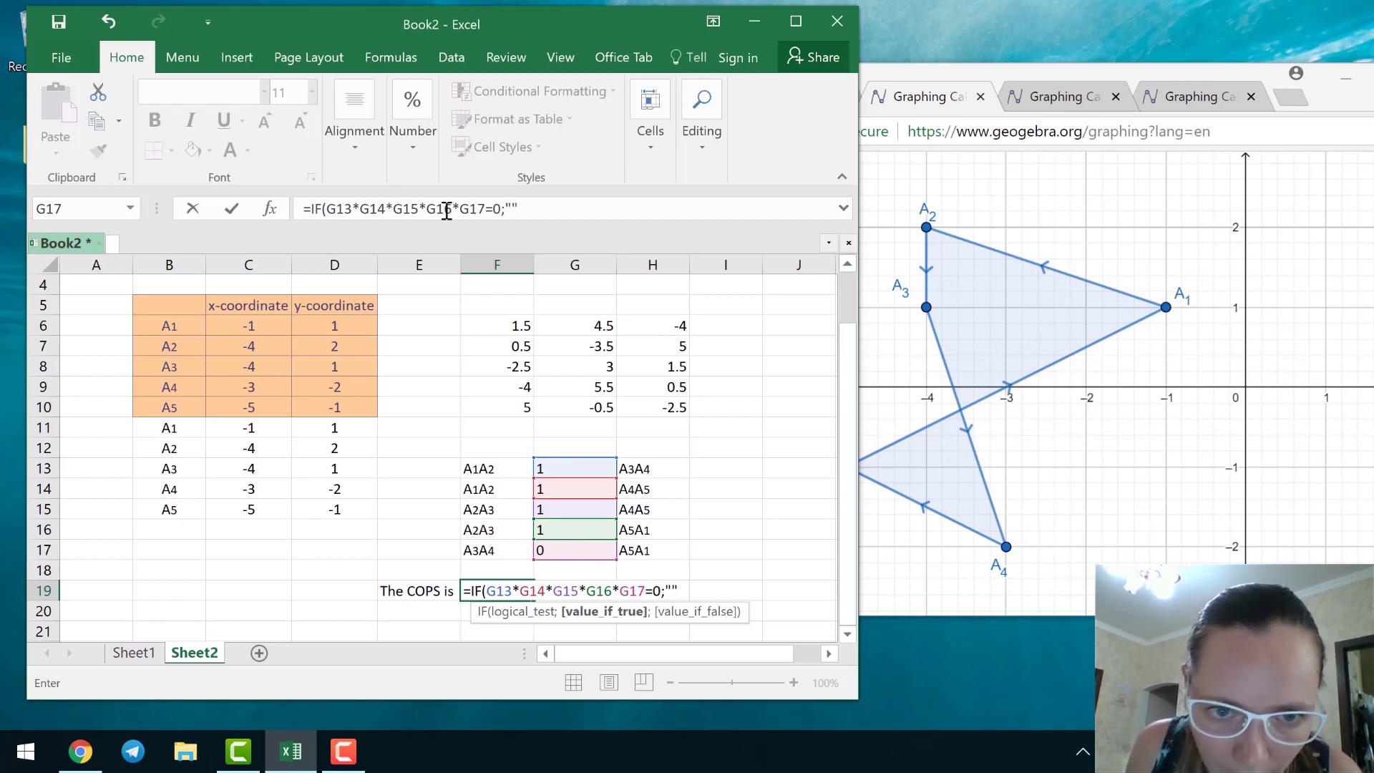
left_click(514, 205)
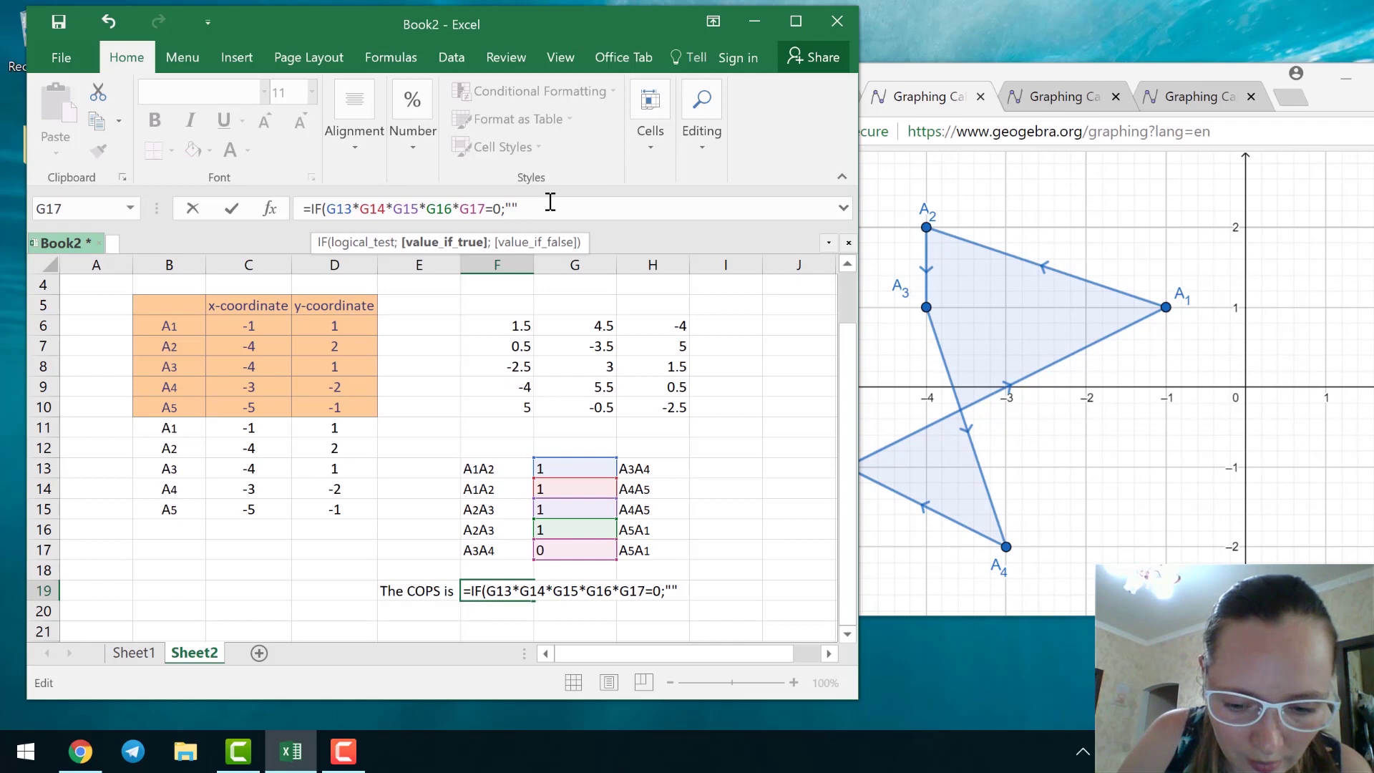
type("not planar\"")
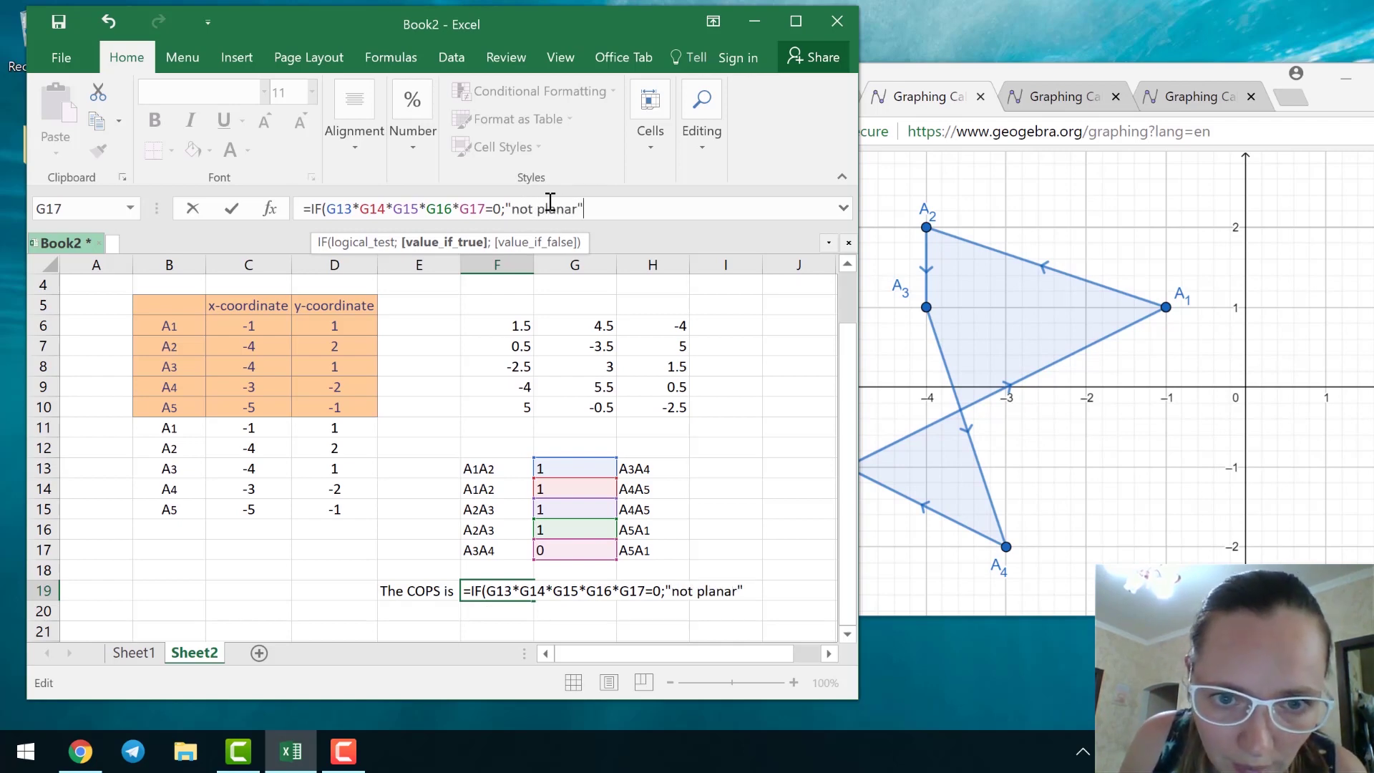
type(";")
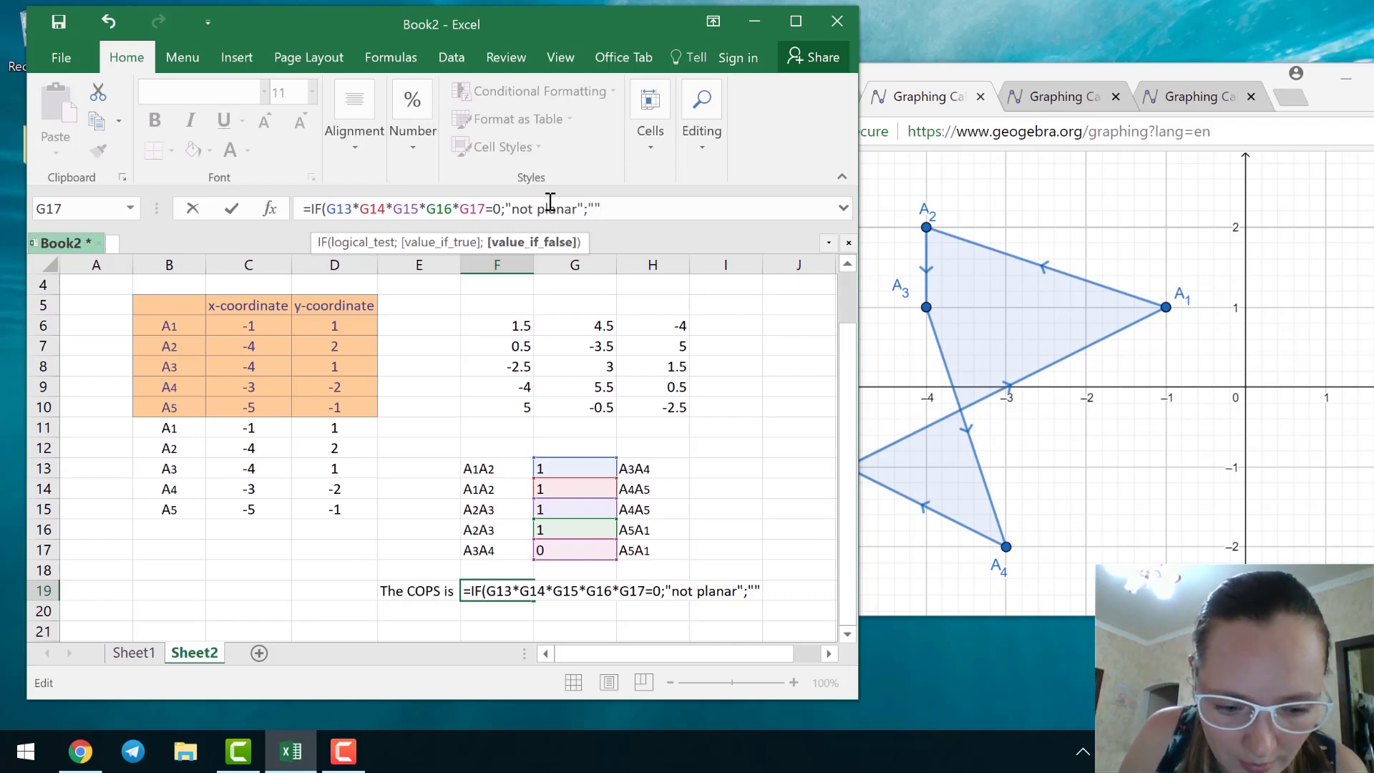
type("planar")
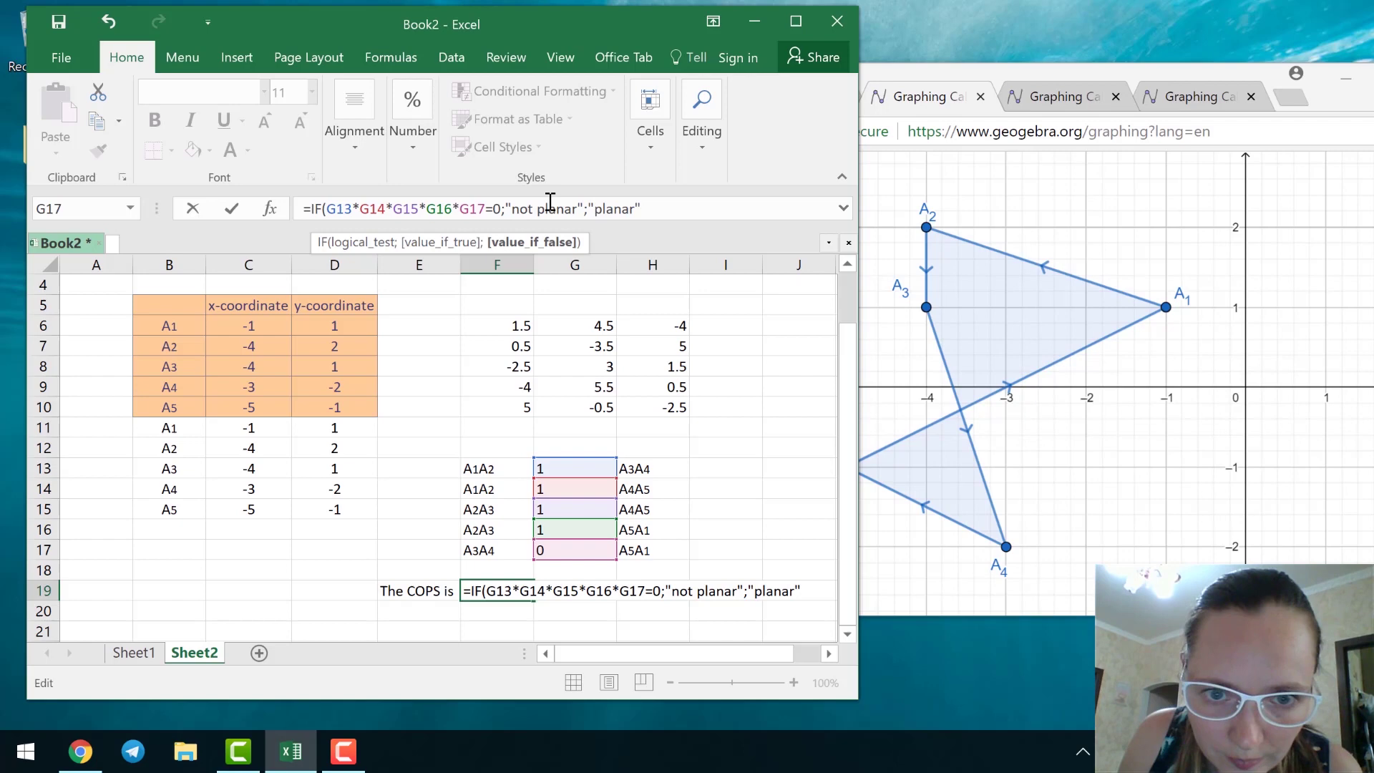
type("\")")
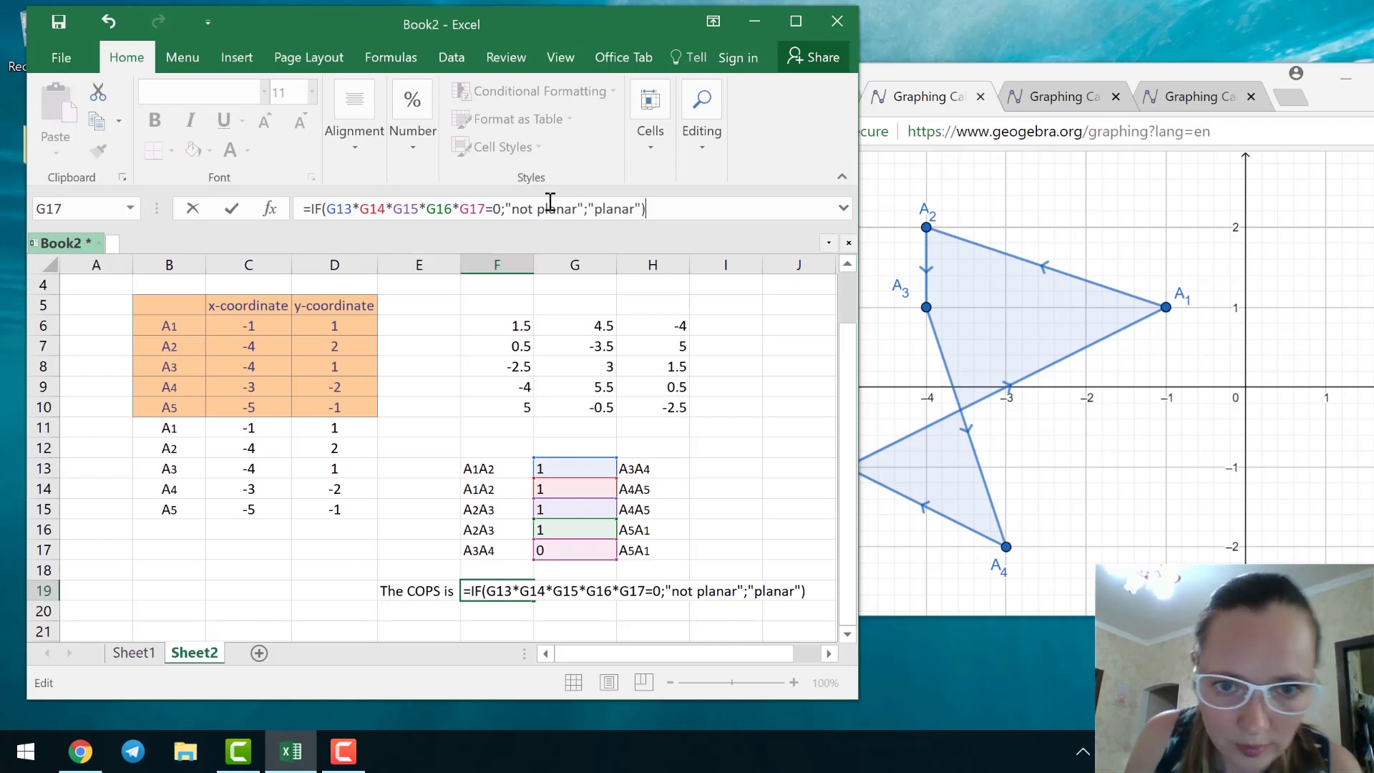
key("Return")
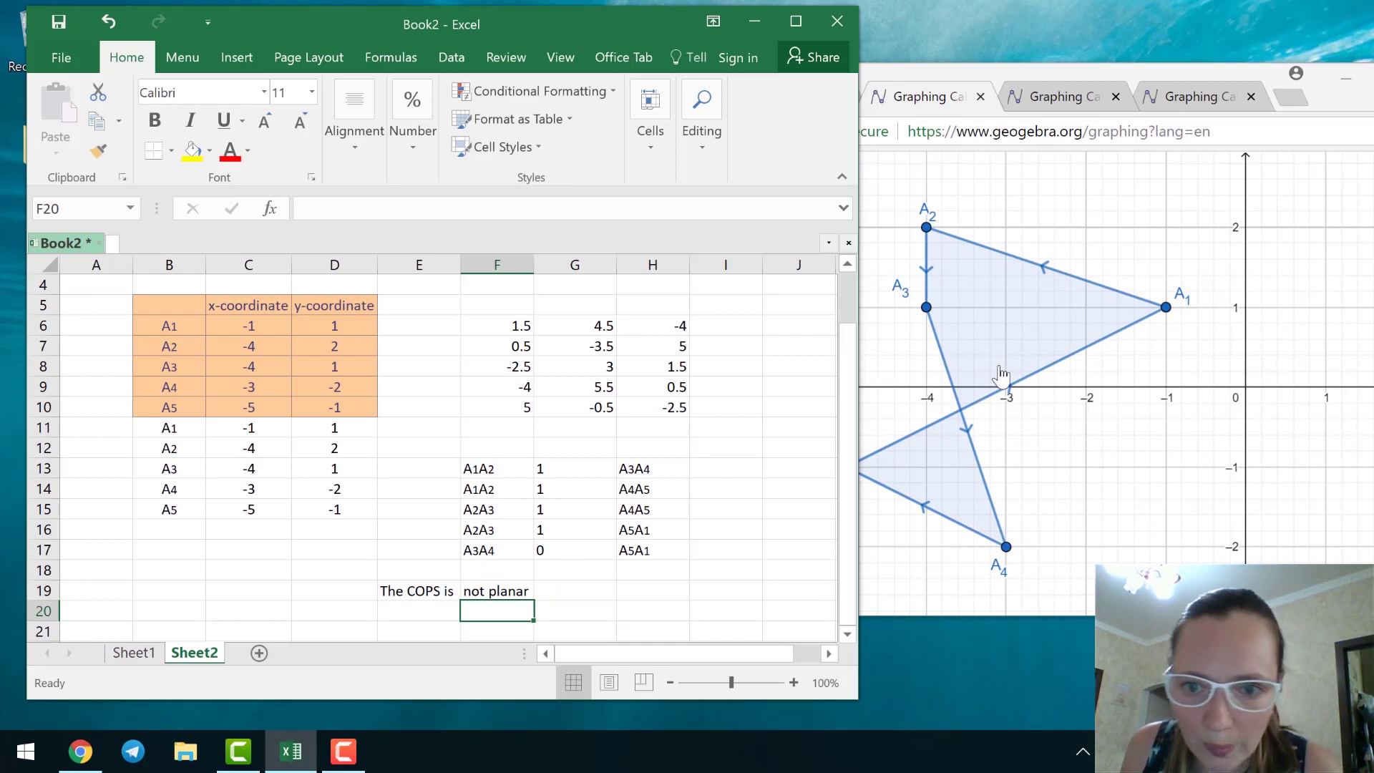
Drag GeoGebra point A4 to (-5, 1) so the polygon no longer self-intersects
left_click(927, 323)
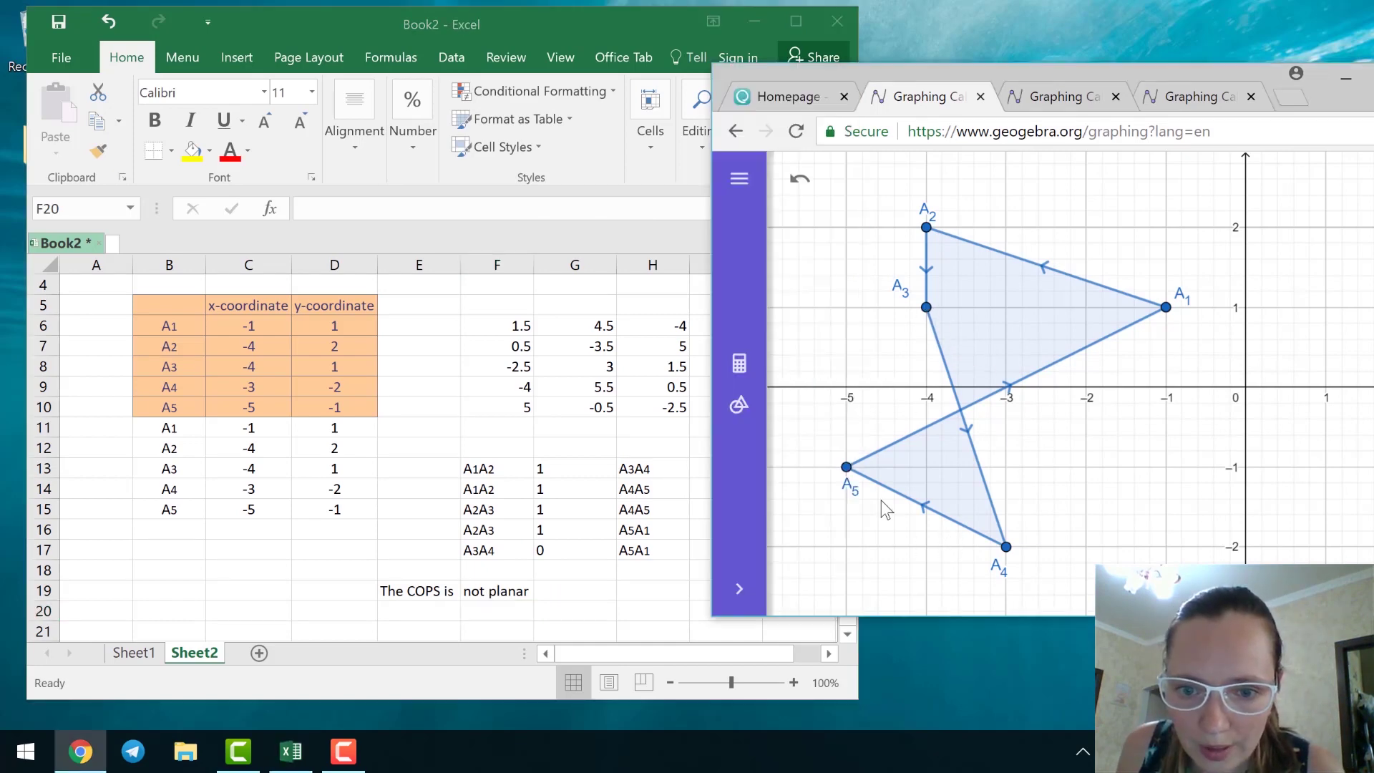
left_click_drag(1006, 547, 846, 308)
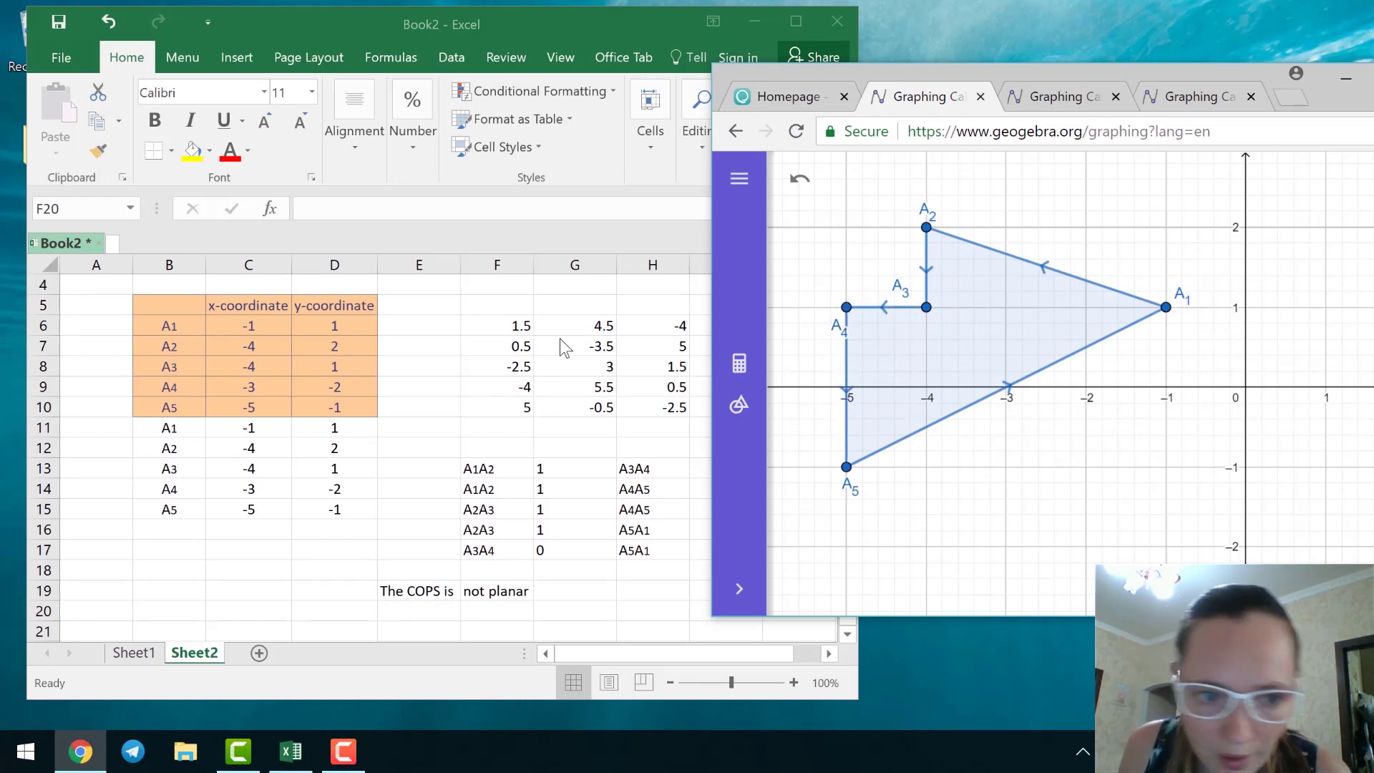
Set A4's coordinates in C9 and D9 to -5 and 1, making every crossing result 1 and the verdict planar
left_click(251, 387)
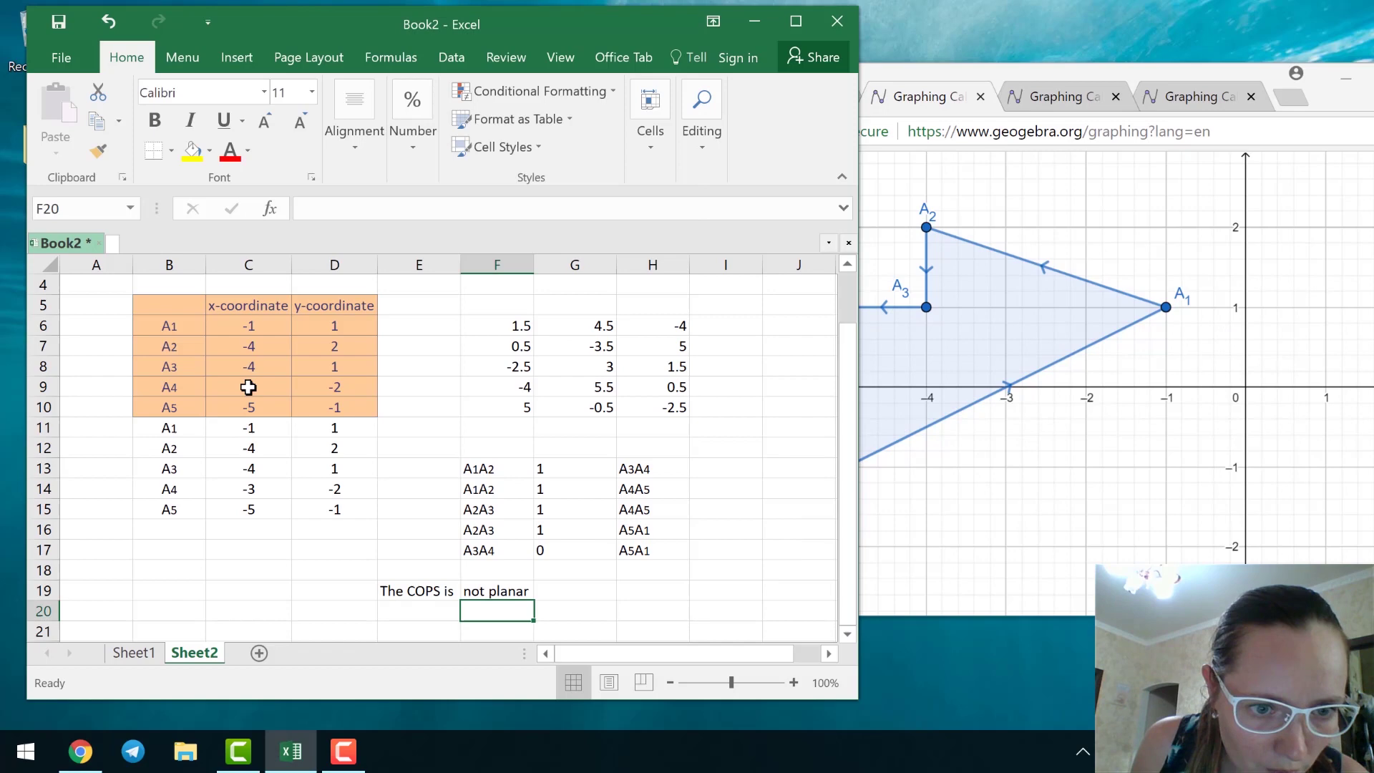
type("-5")
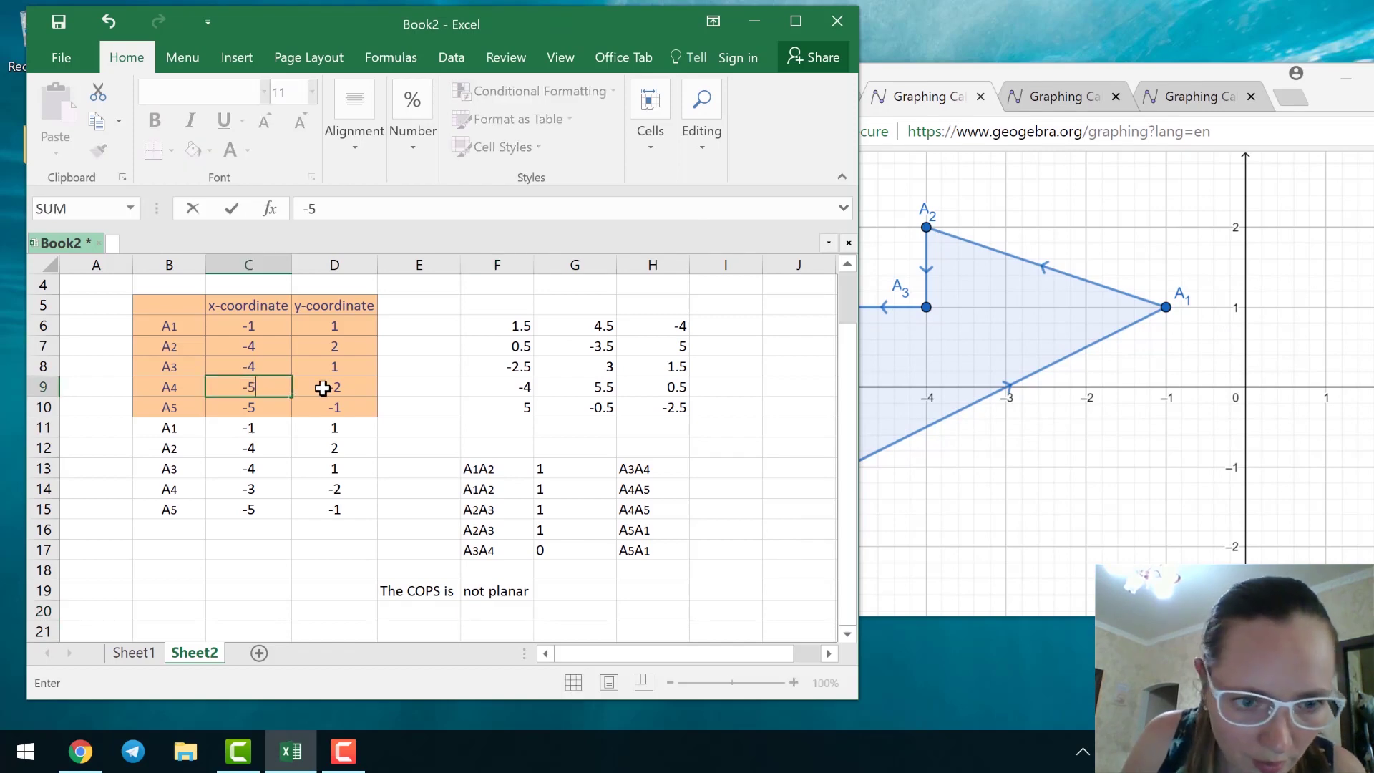
left_click(323, 387)
type("1")
key("Return")
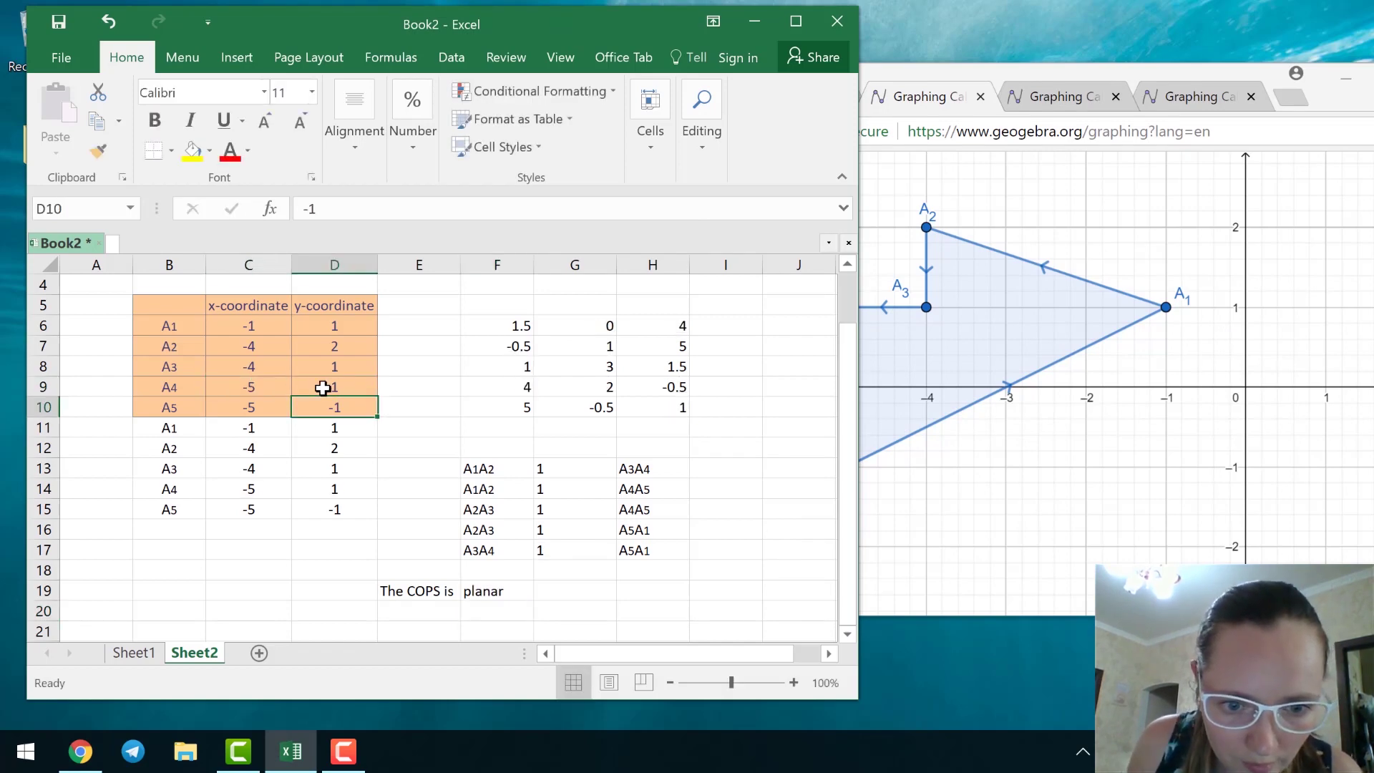
left_click(927, 469)
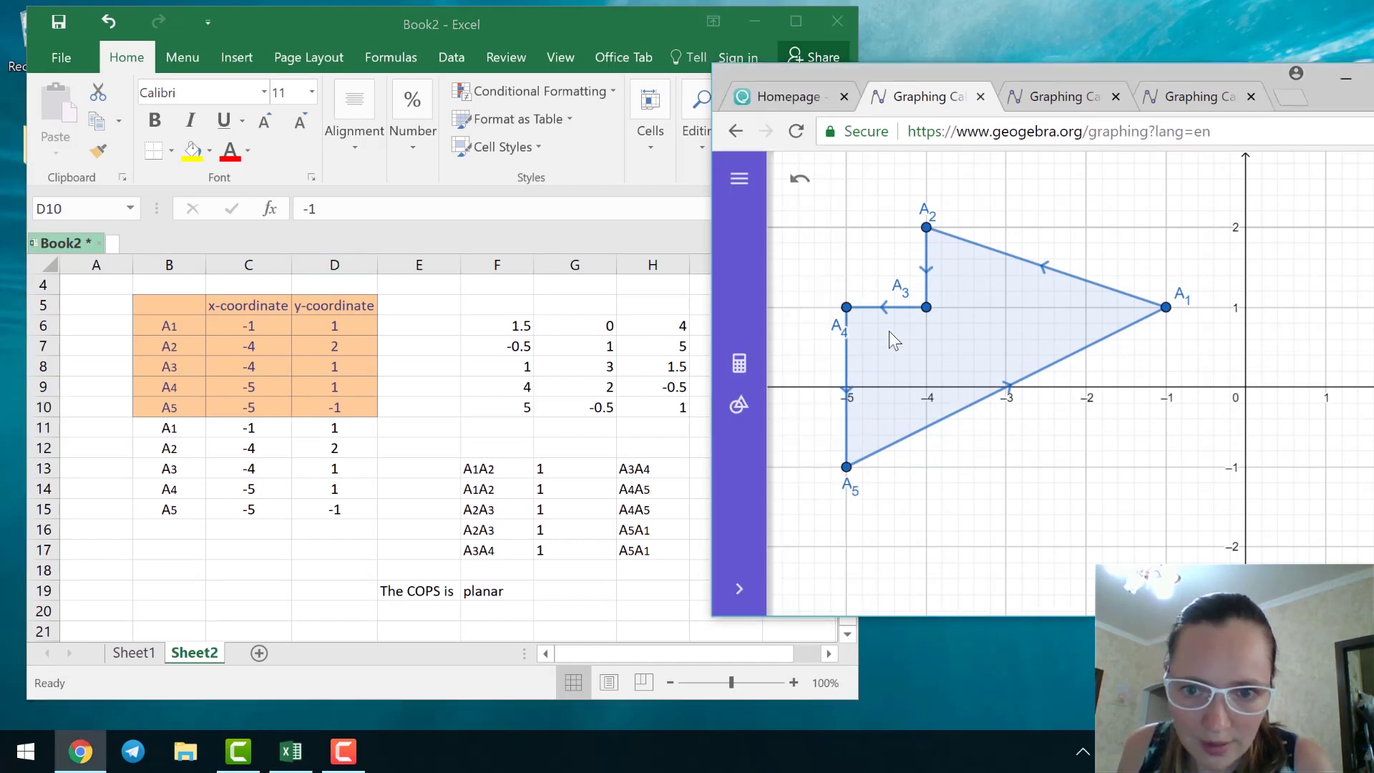